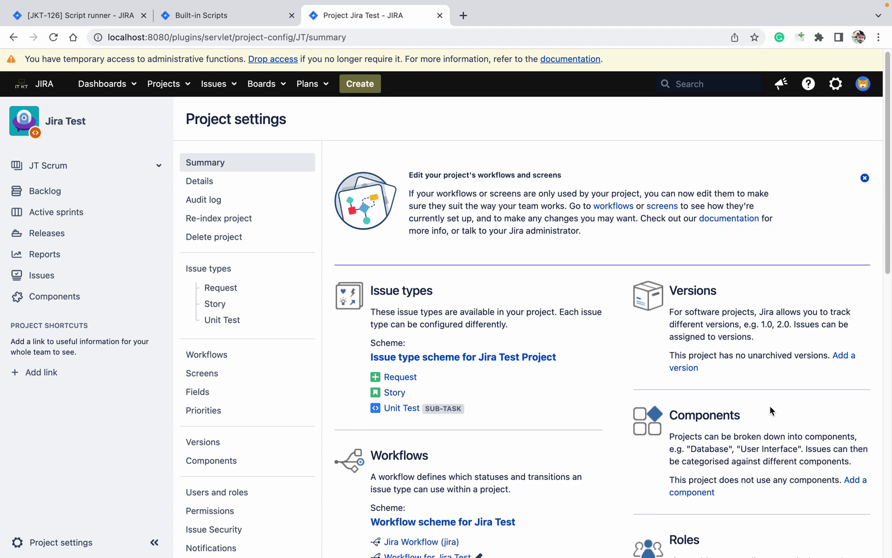
# Add an unreleased version named 1.0 to the Jira Test project.
pyautogui.click(683, 370)
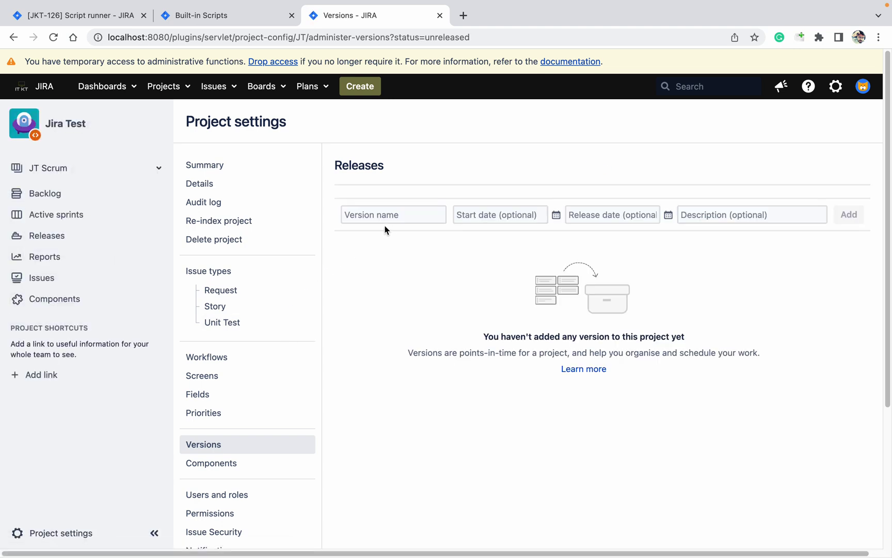
pyautogui.click(409, 214)
pyautogui.write('1.0')
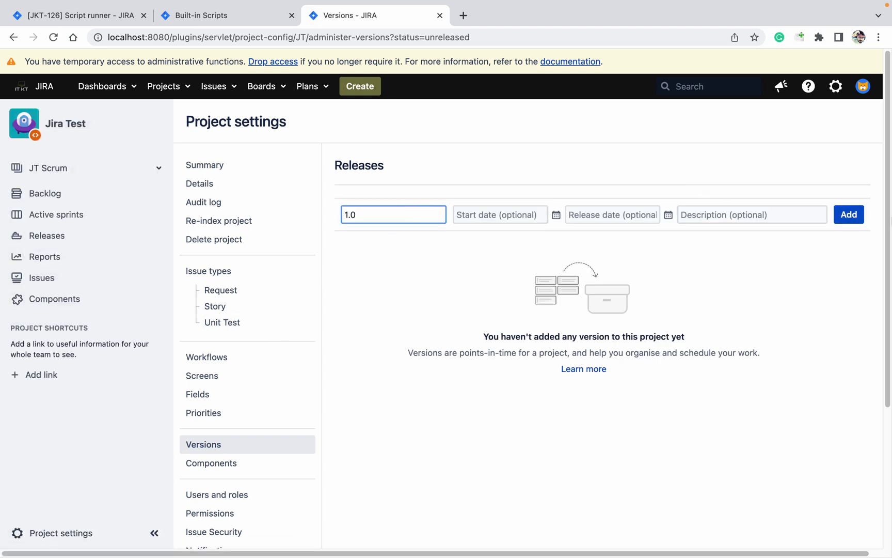
pyautogui.click(854, 219)
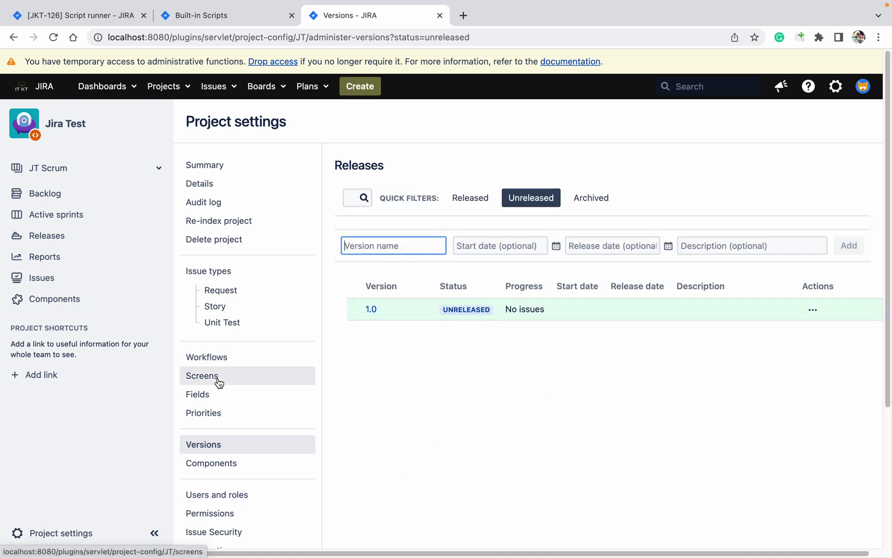
# Add a component named Jira to the project with the default assignee set to Unassigned.
pyautogui.click(222, 462)
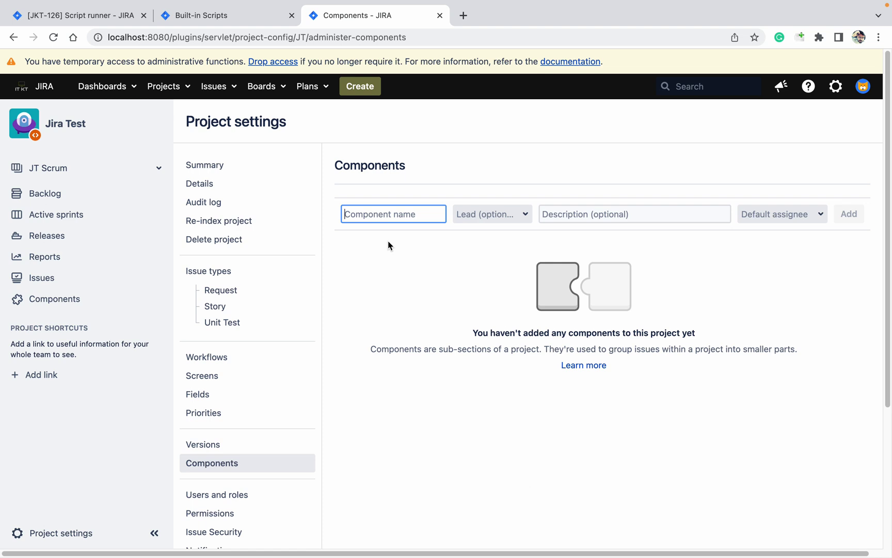
pyautogui.write('Jira')
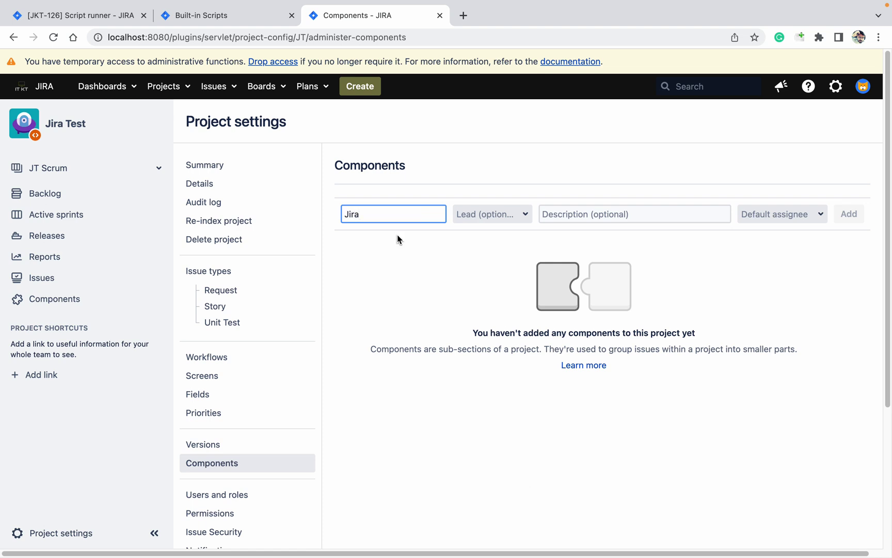
pyautogui.click(801, 214)
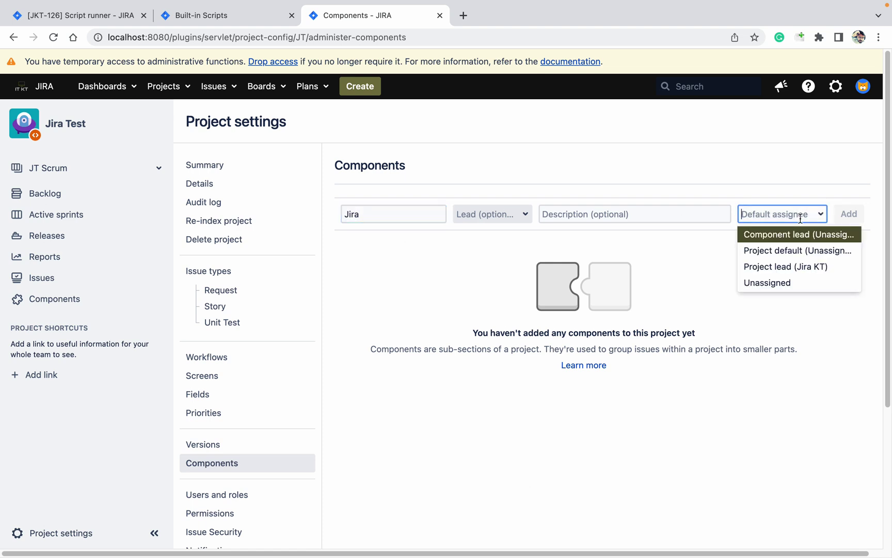
pyautogui.click(773, 283)
pyautogui.click(850, 215)
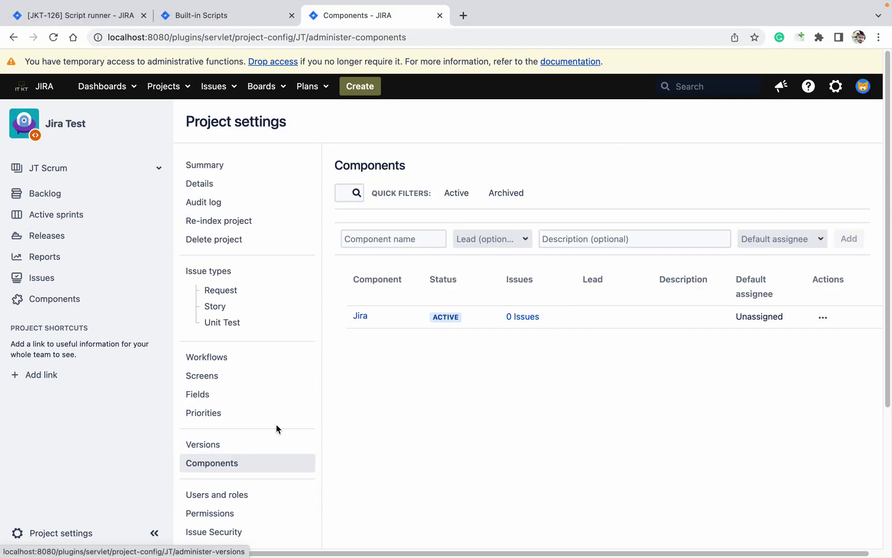
# Check the project's versions, then list all of its issues instead of only the open ones.
pyautogui.click(268, 444)
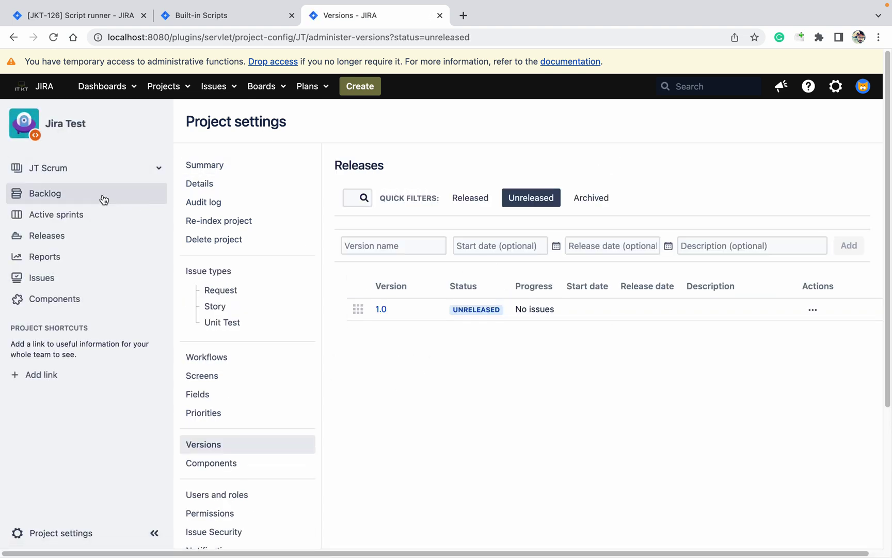
pyautogui.click(75, 281)
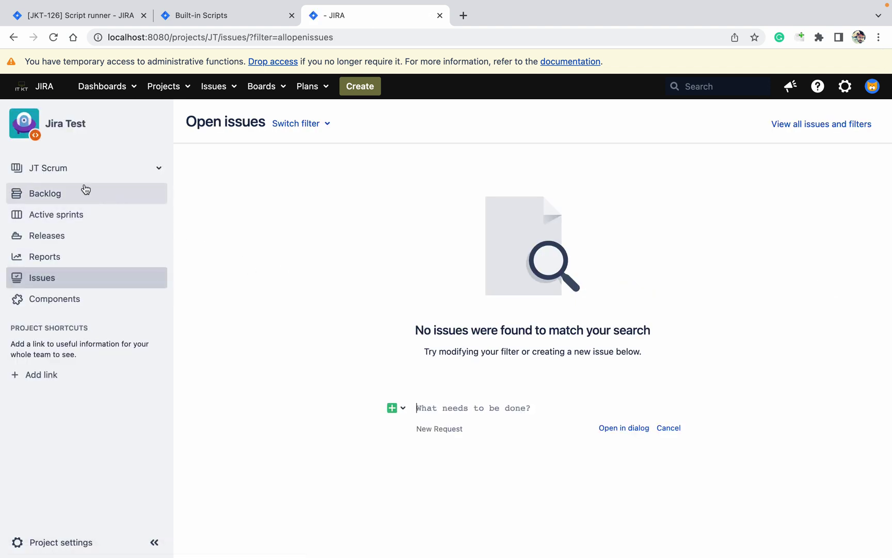
pyautogui.click(314, 126)
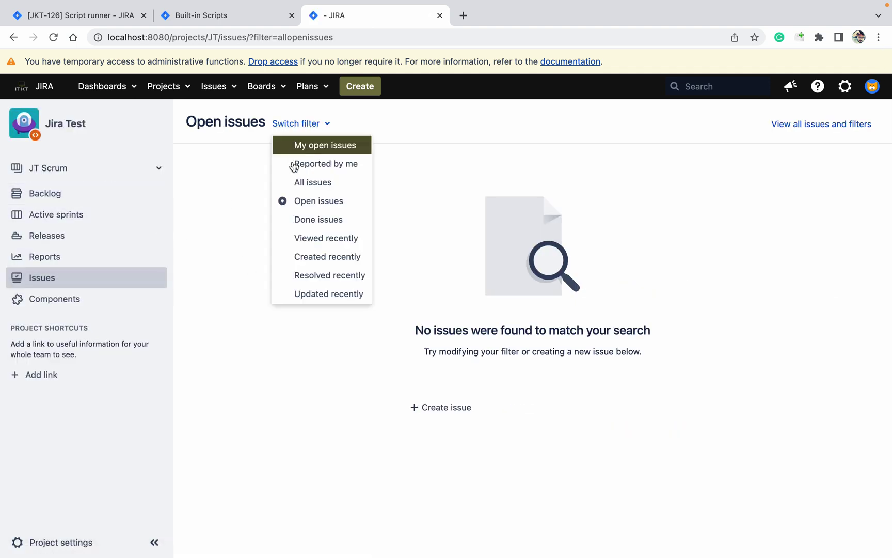
pyautogui.click(312, 182)
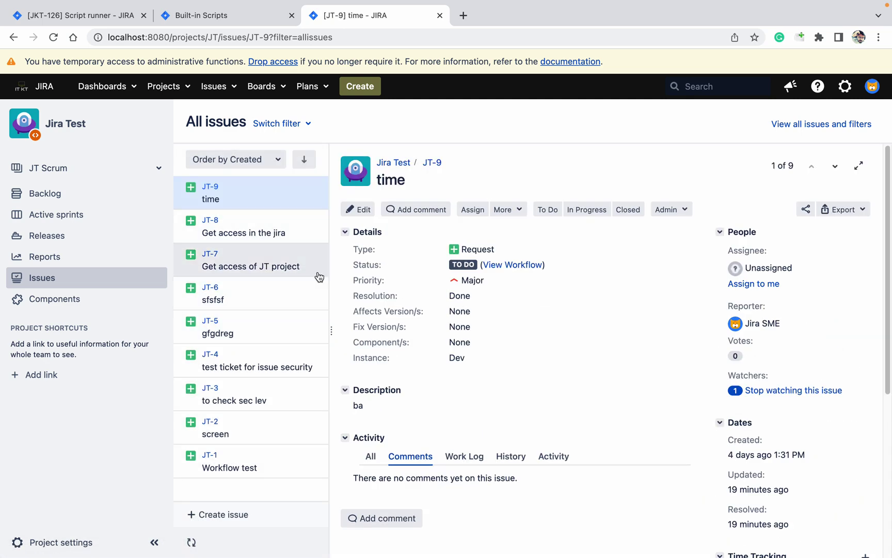
pyautogui.click(164, 86)
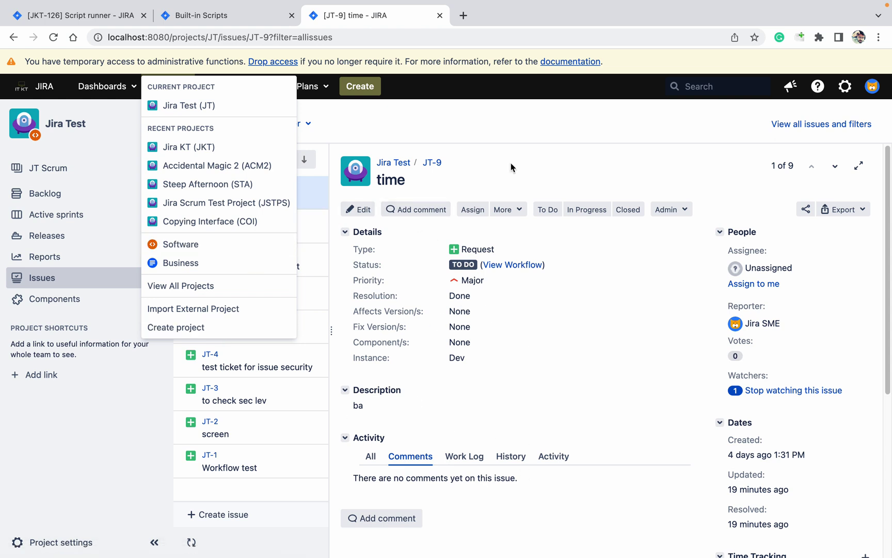
pyautogui.click(508, 134)
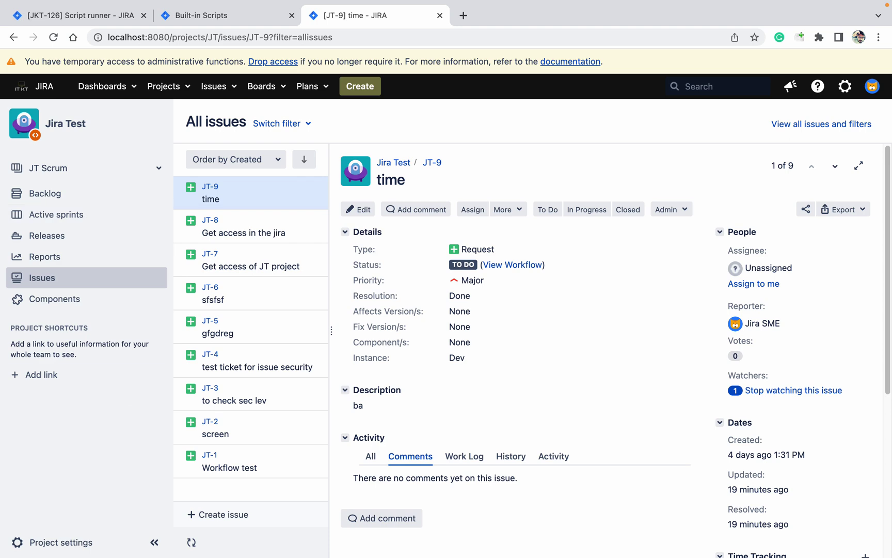
# Review the Jira Test project's settings summary, versions and components, and return to its open issues.
pyautogui.click(83, 552)
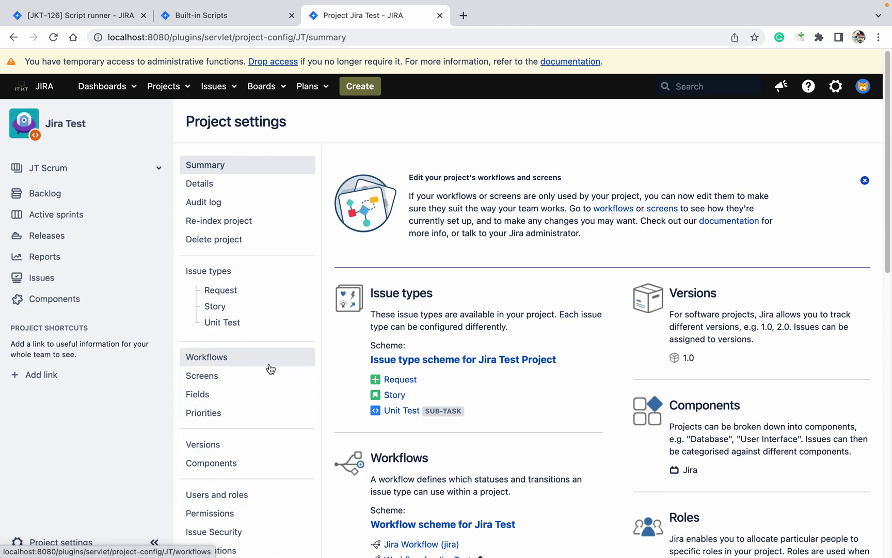
pyautogui.scroll(-10, 339, 383)
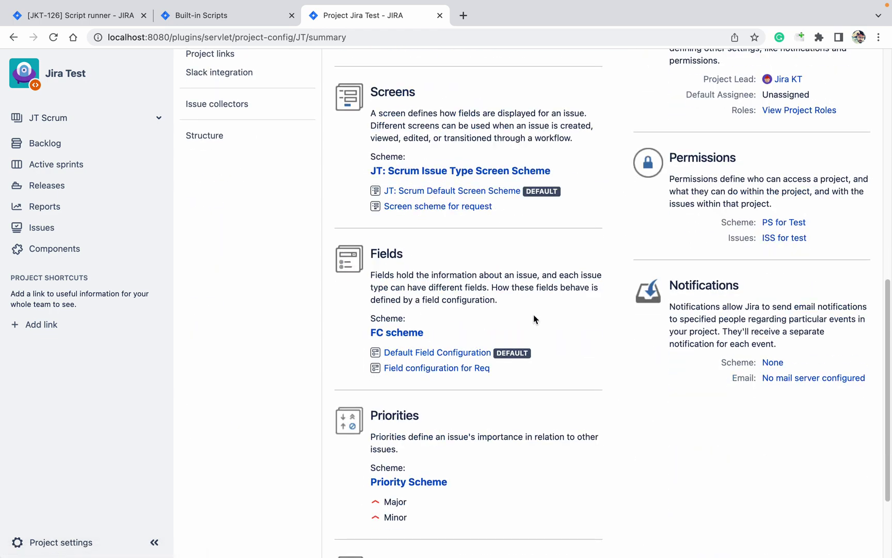
pyautogui.scroll(10, 439, 281)
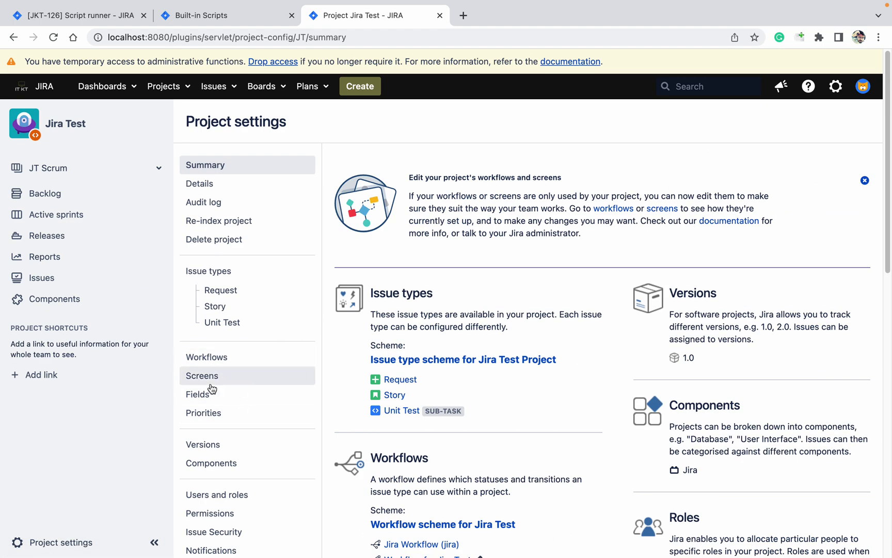
pyautogui.click(261, 448)
pyautogui.click(220, 468)
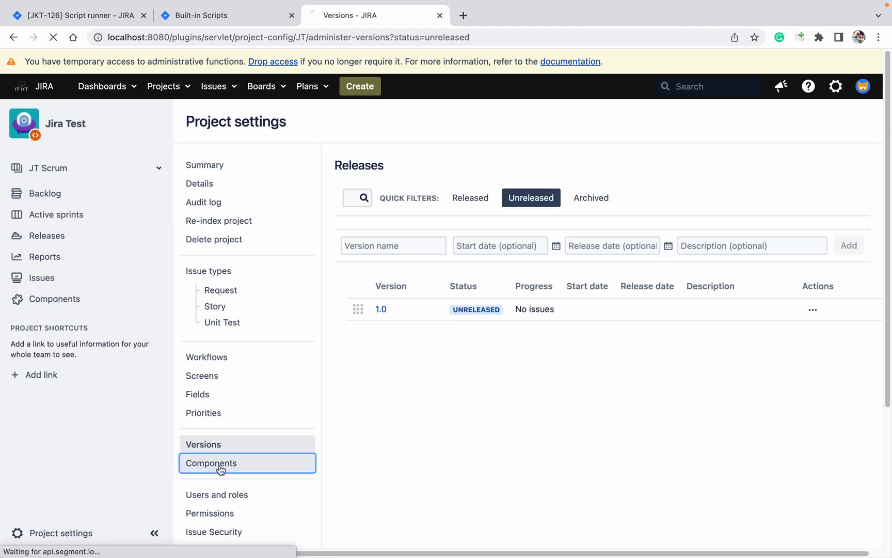
pyautogui.click(66, 277)
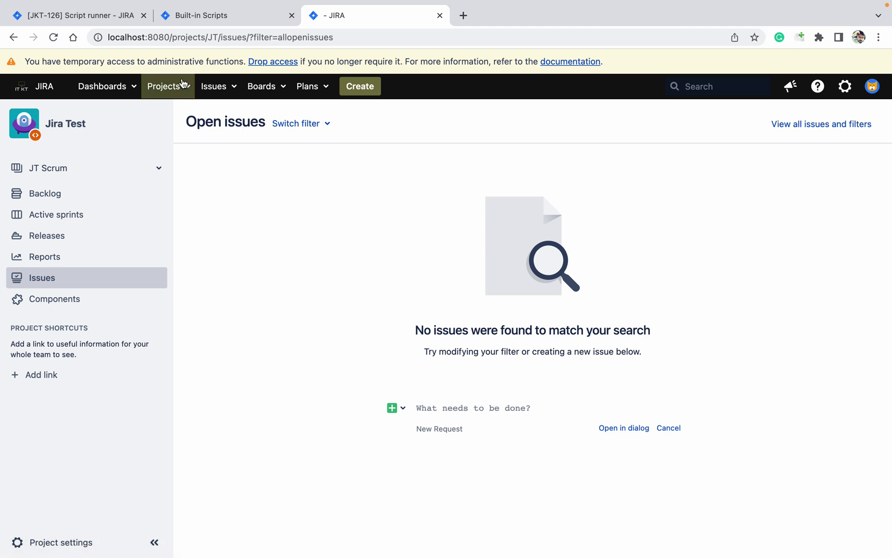
# Open the Copy project built-in script in ScriptRunner.
pyautogui.click(234, 24)
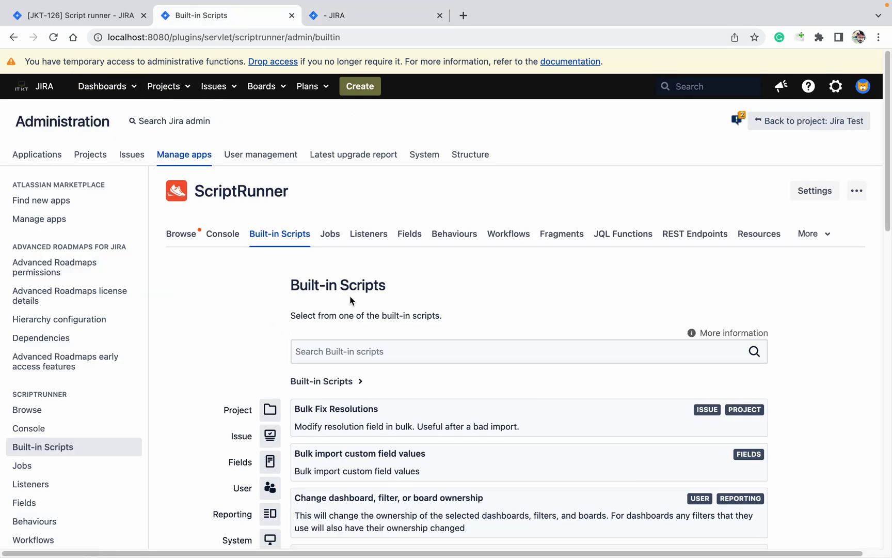
pyautogui.scroll(-3, 312, 288)
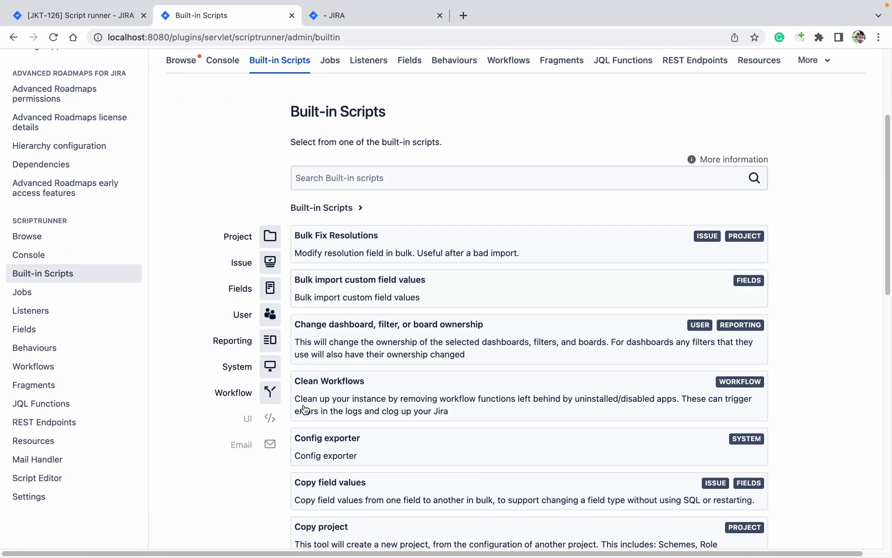
pyautogui.scroll(-1, 350, 473)
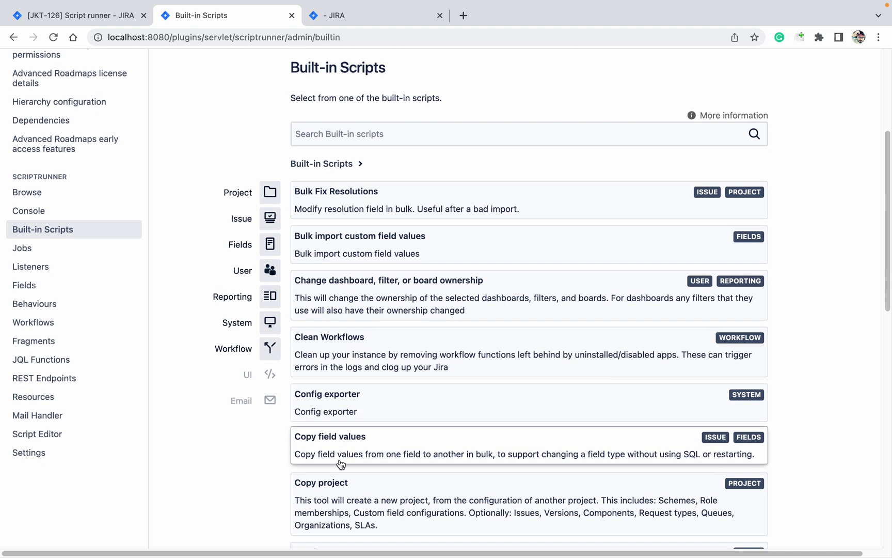
pyautogui.click(334, 492)
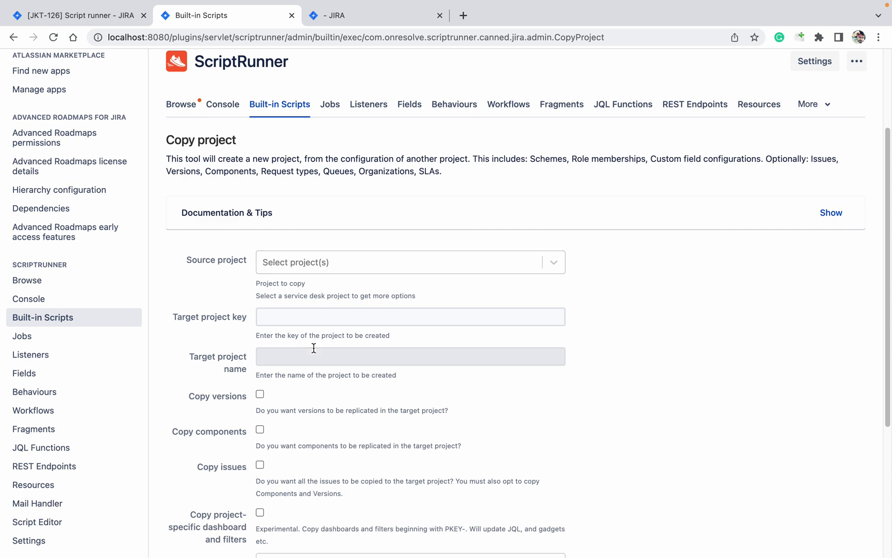
# Start a new project with shared configuration, using Jira Test (JT) as the project to share with.
pyautogui.click(341, 16)
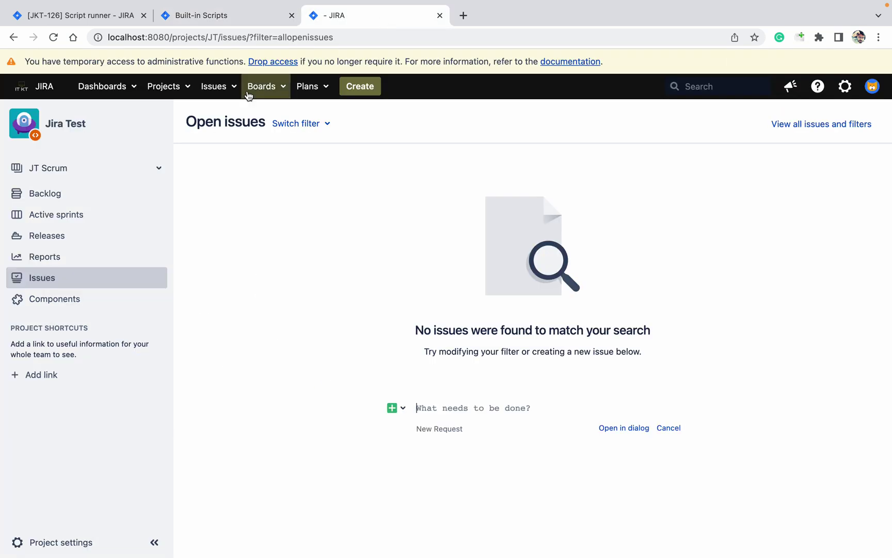
pyautogui.click(181, 89)
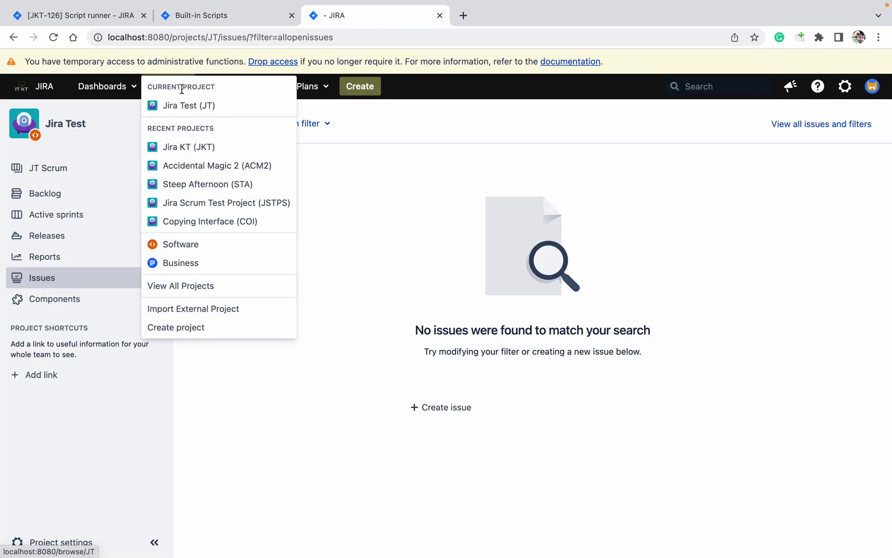
pyautogui.click(208, 327)
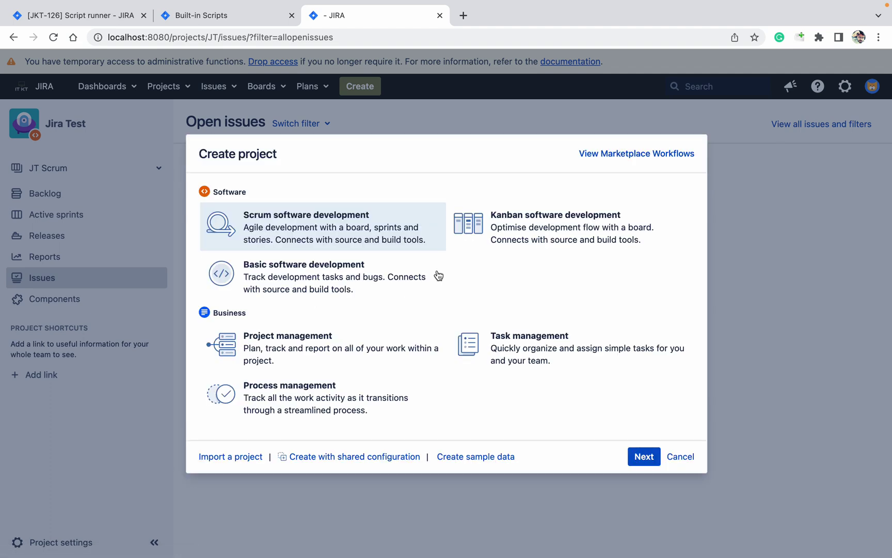
pyautogui.click(380, 456)
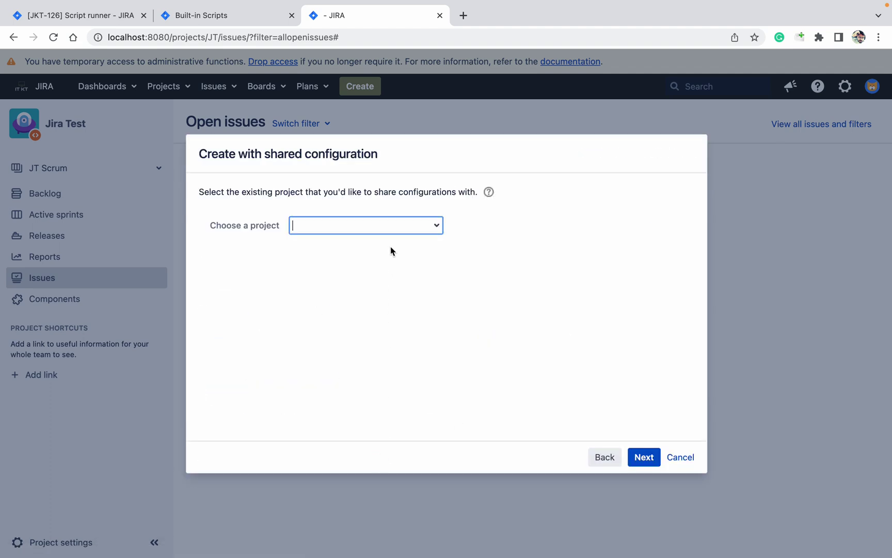
pyautogui.write('test')
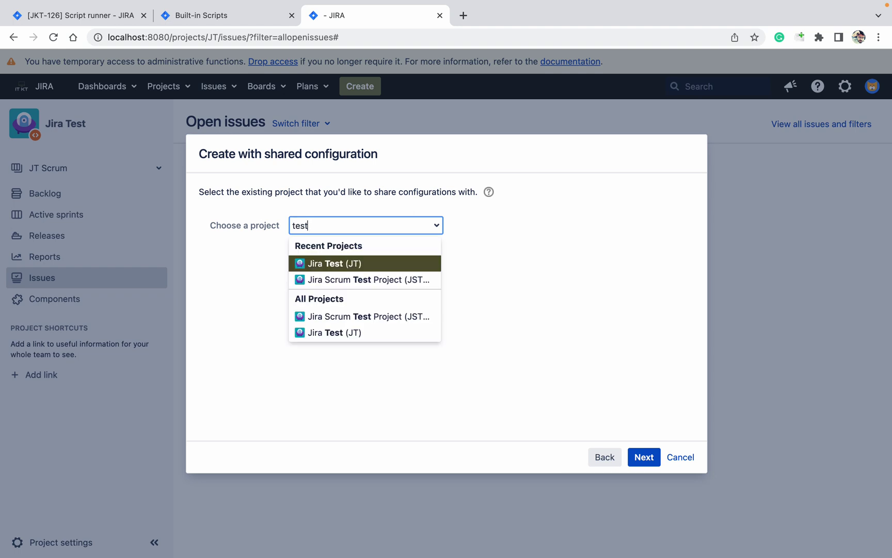
pyautogui.press('Return')
pyautogui.click(645, 458)
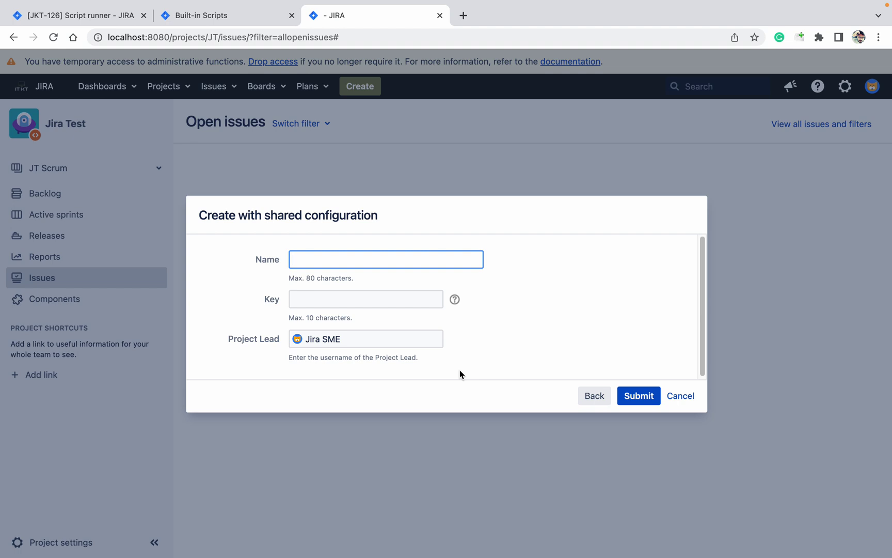
# Name the new project Jira Test 1, set its key to JT1 and create it.
pyautogui.write('Jira Test 1')
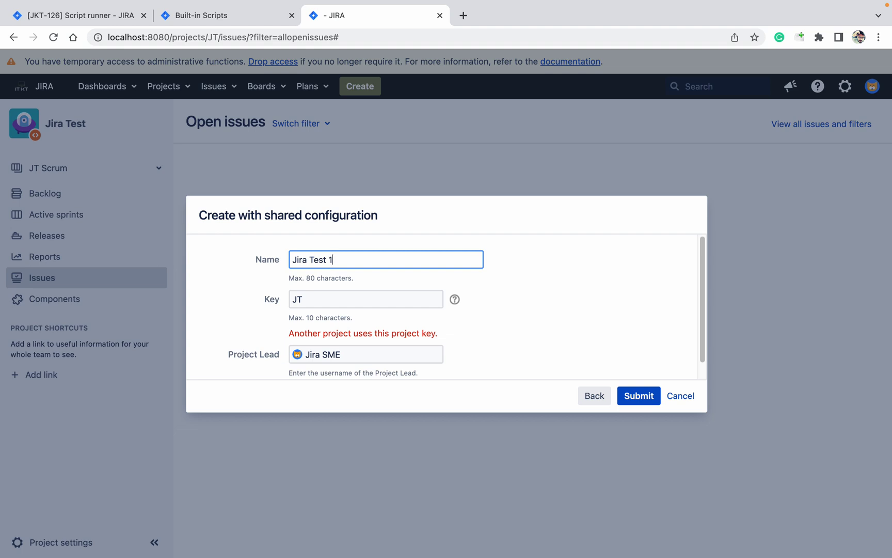
pyautogui.click(327, 299)
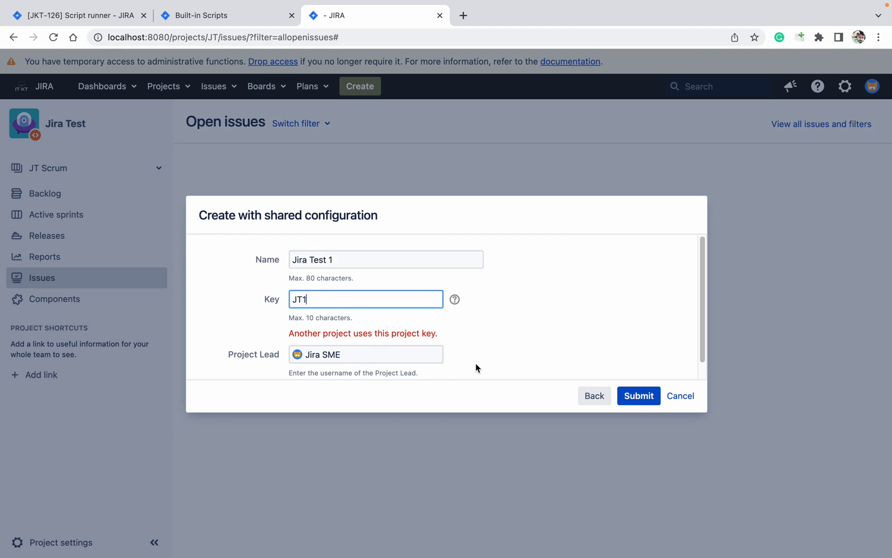
pyautogui.click(636, 394)
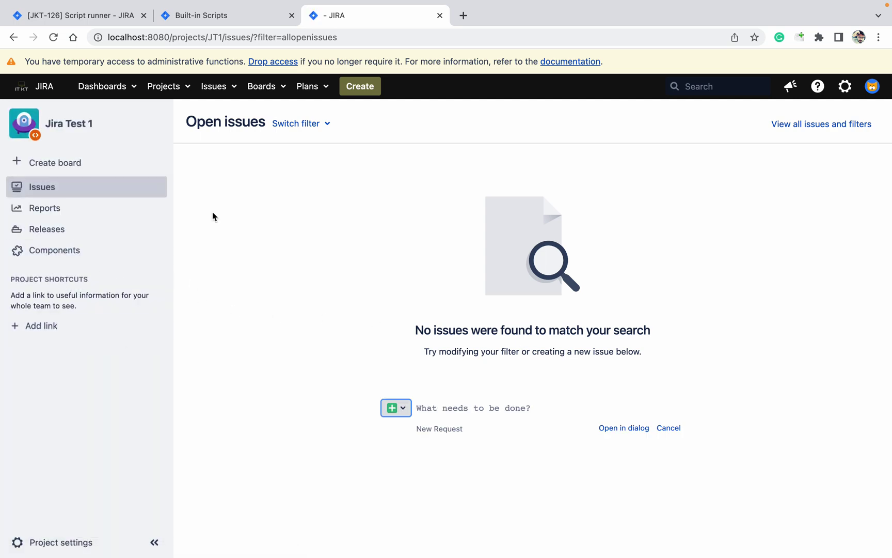
# Examine the schemes in the Jira Test 1 project settings and its users and roles.
pyautogui.click(52, 539)
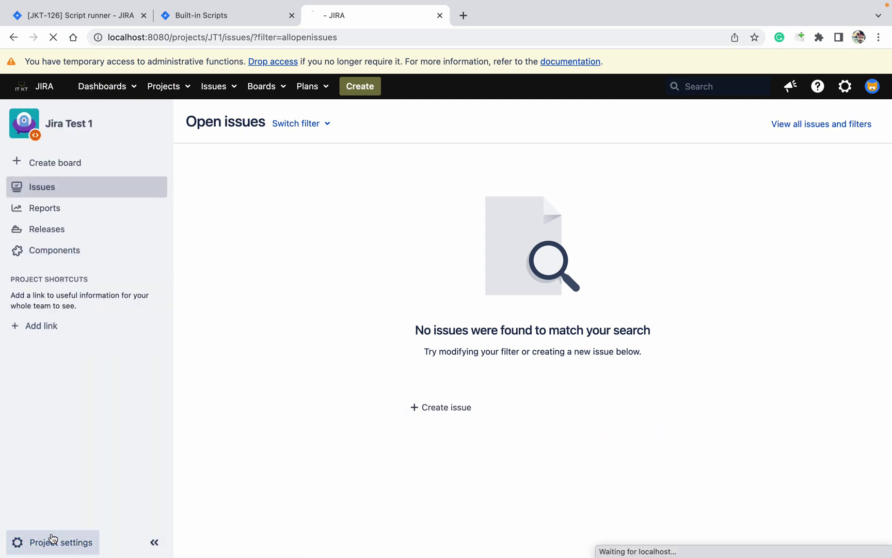
pyautogui.scroll(-8, 475, 454)
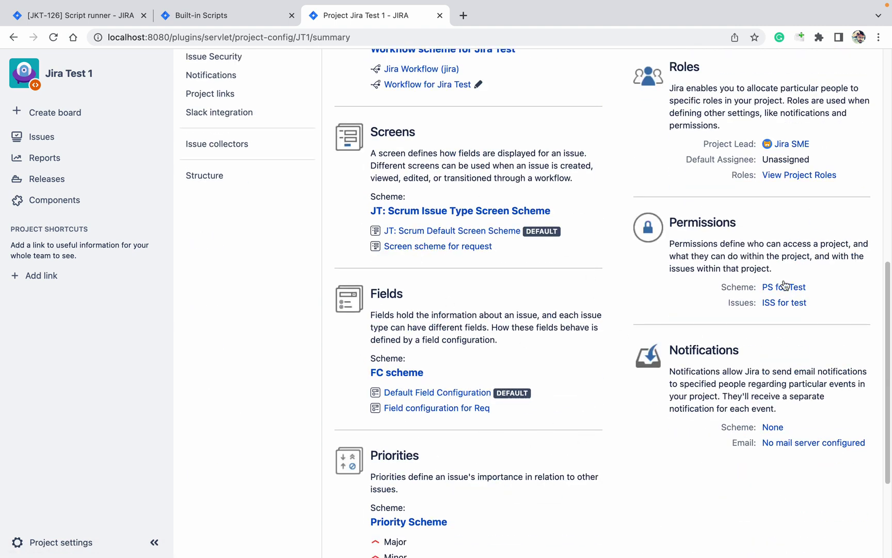
pyautogui.click(804, 179)
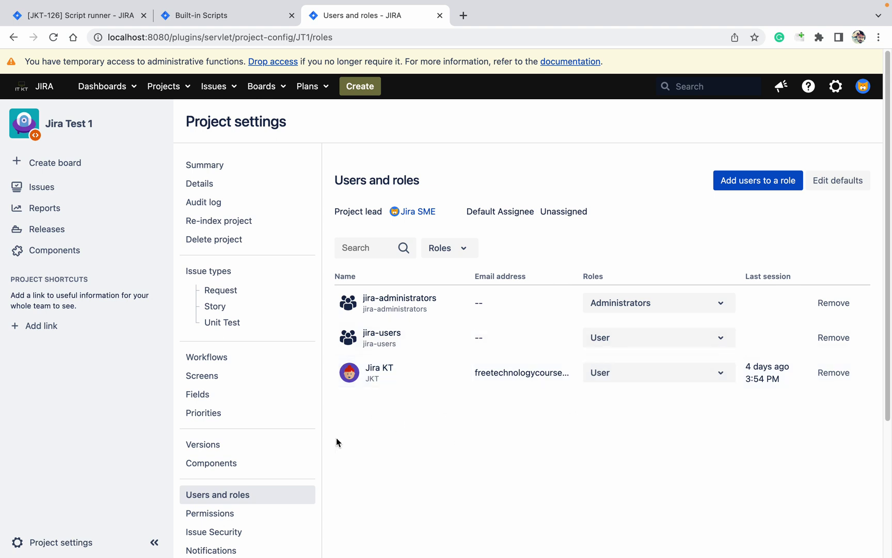
pyautogui.scroll(-1, 310, 430)
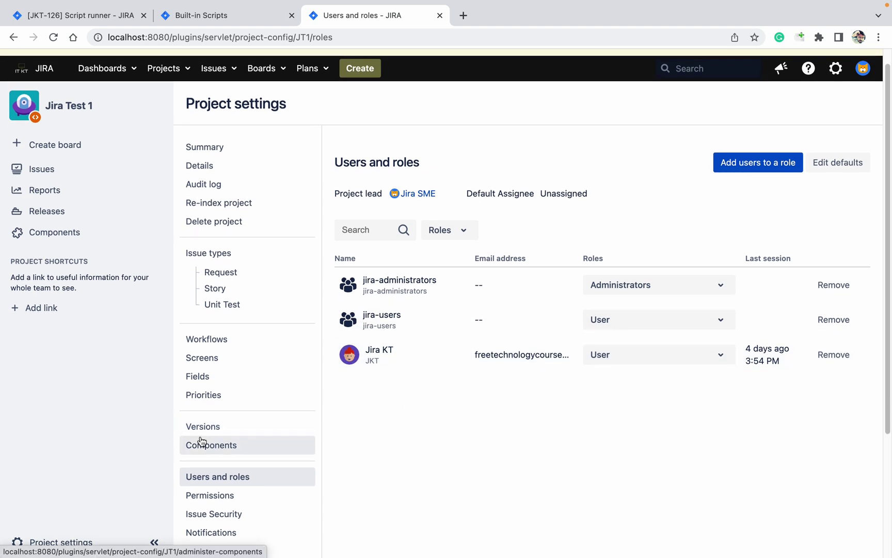
# Examine the versions and components in the Jira Test 1 project settings.
pyautogui.click(243, 435)
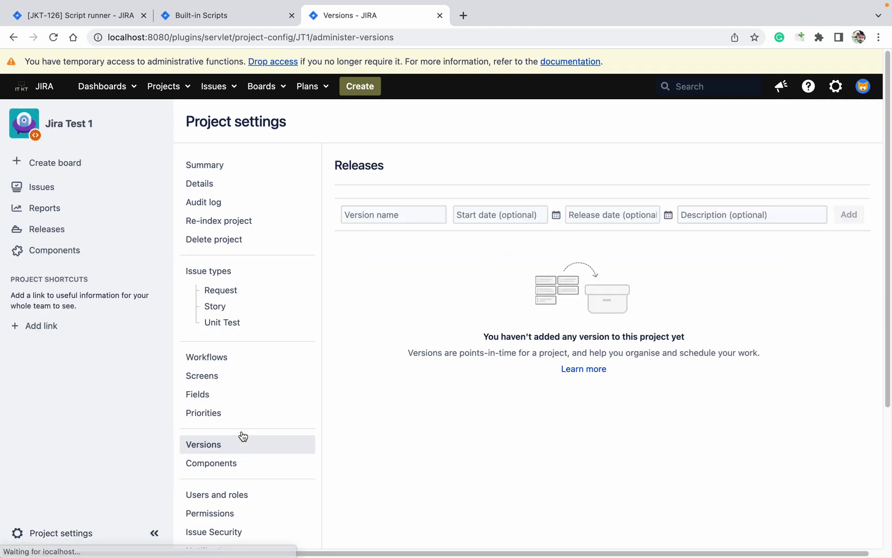
pyautogui.click(217, 461)
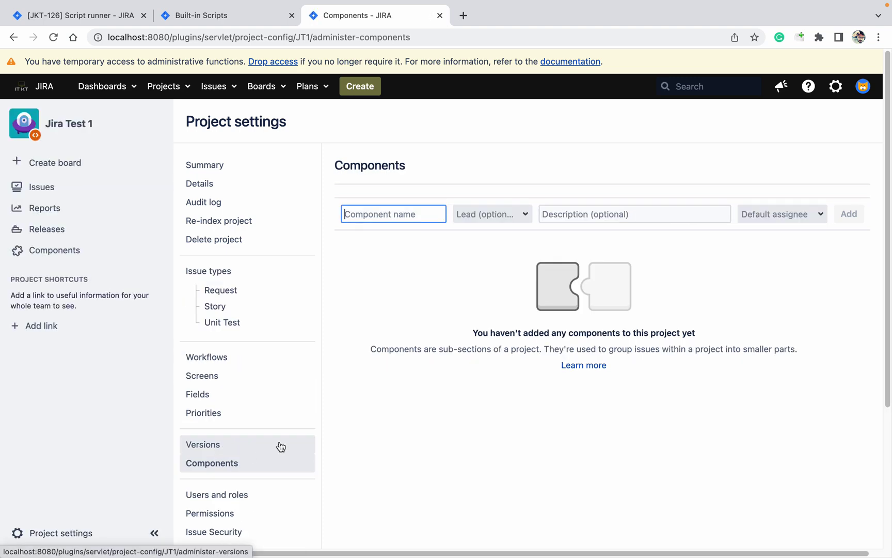
# Return to ScriptRunner's Copy project form, reload it and choose Jira Test as the source project.
pyautogui.click(244, 16)
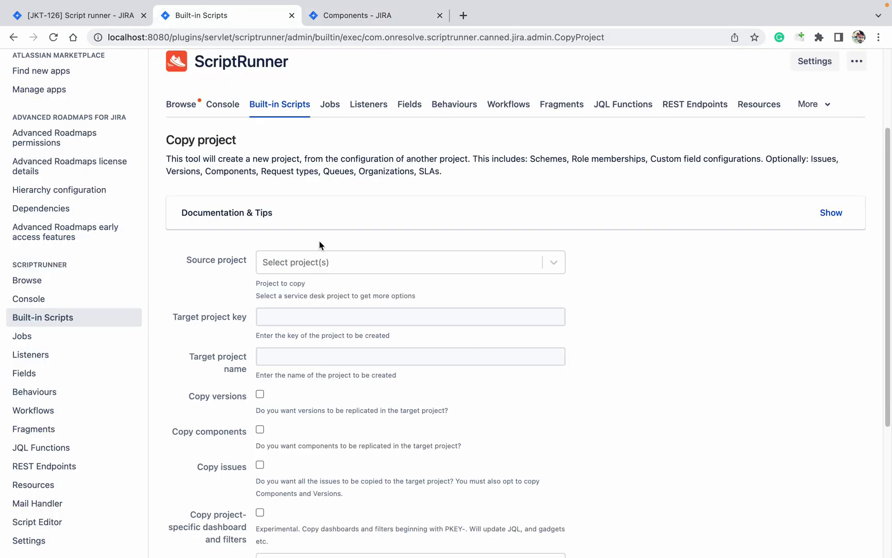
pyautogui.click(54, 36)
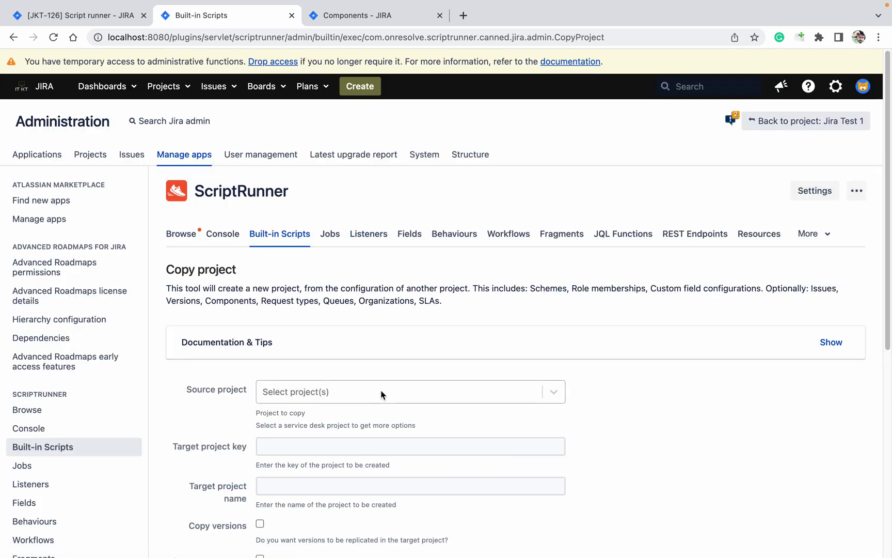
pyautogui.click(382, 394)
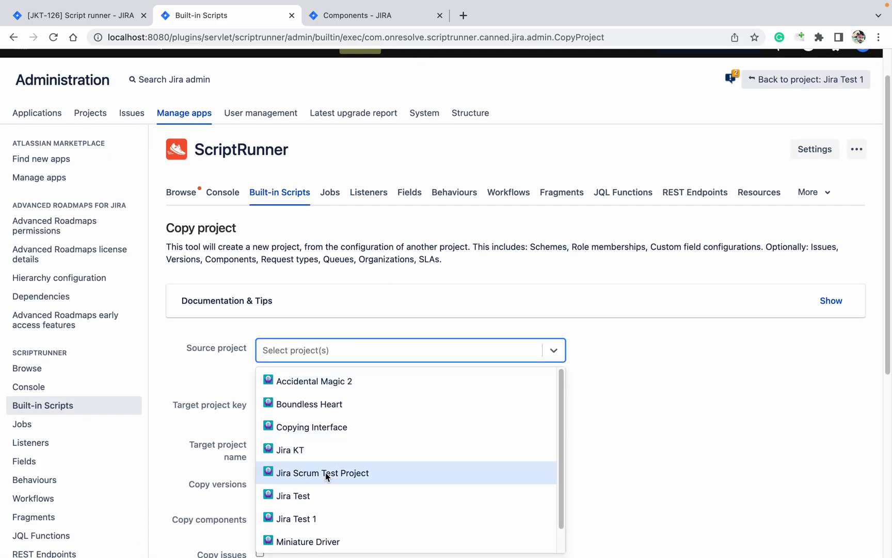
pyautogui.click(316, 494)
# Set the target project key to jt1 and the target project name to Jira Test 1, checking the details of project Jira Test 1.
pyautogui.click(298, 412)
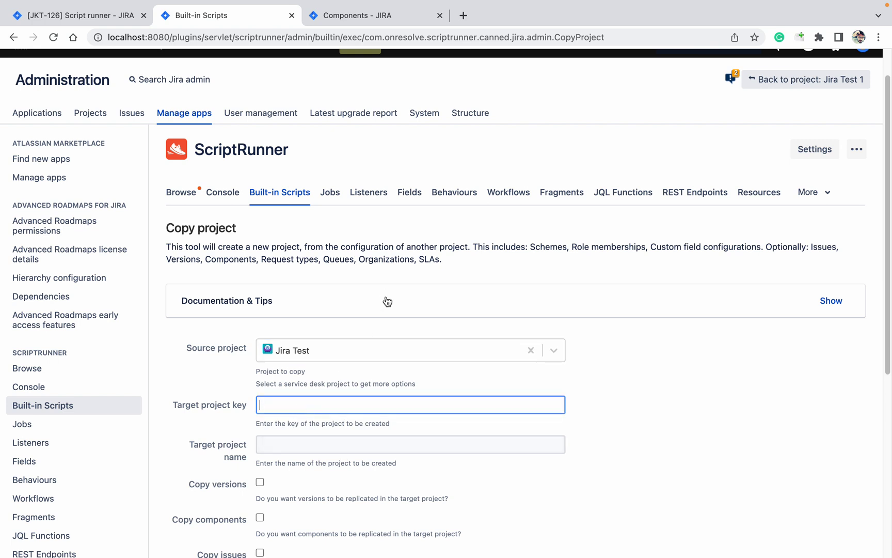
pyautogui.write('jt1')
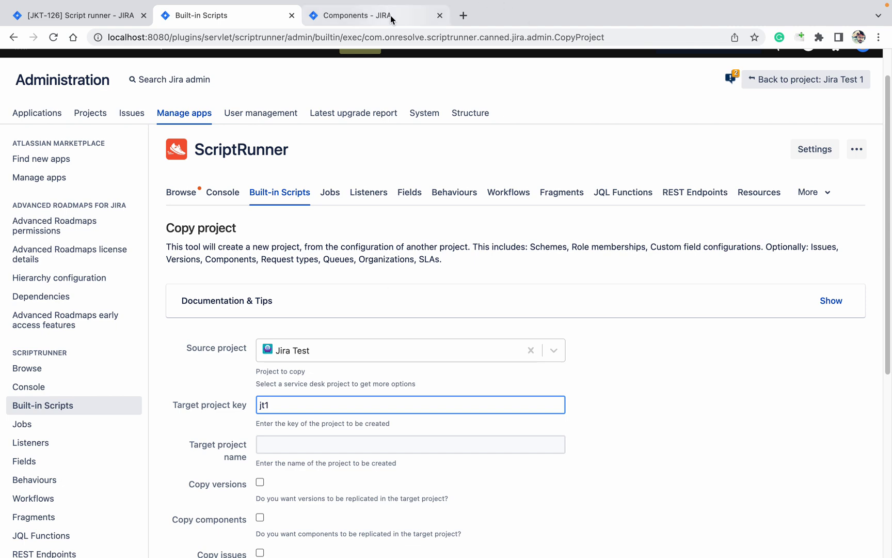
pyautogui.click(372, 15)
pyautogui.click(241, 192)
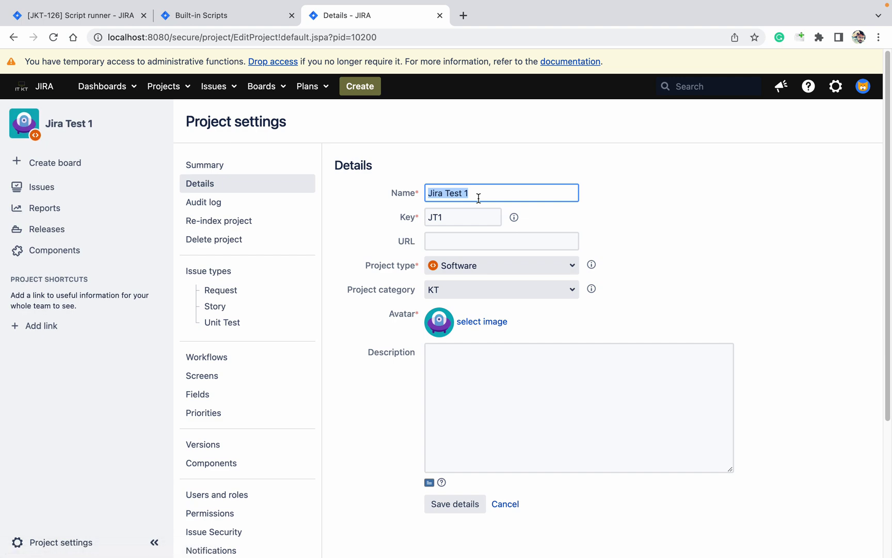
pyautogui.click(273, 15)
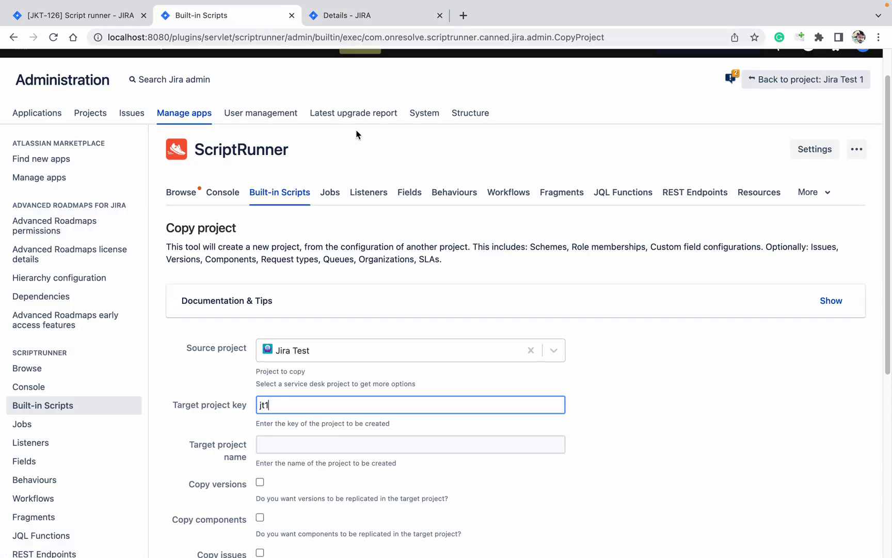
pyautogui.click(379, 441)
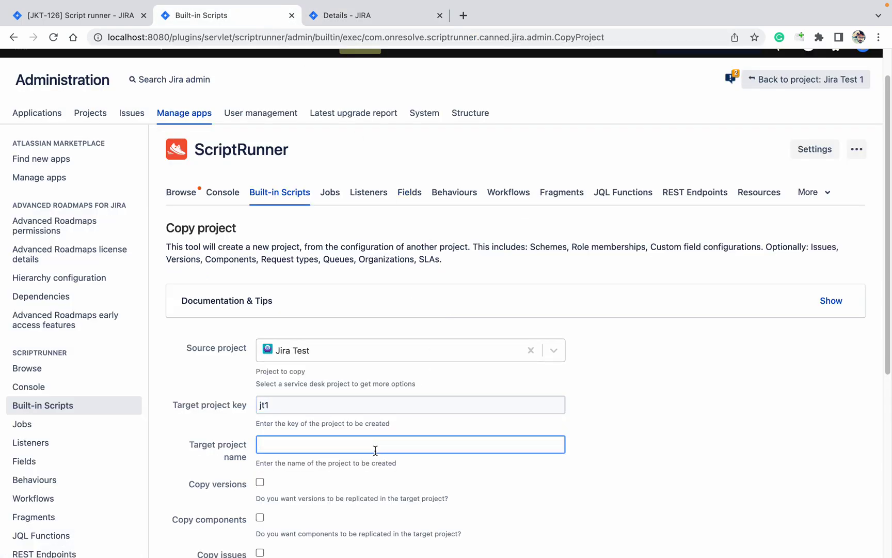
pyautogui.write('Jira Test 1')
# Change the target project key to JTSR and the target project name to Jira Test SR.
pyautogui.scroll(-1, 456, 483)
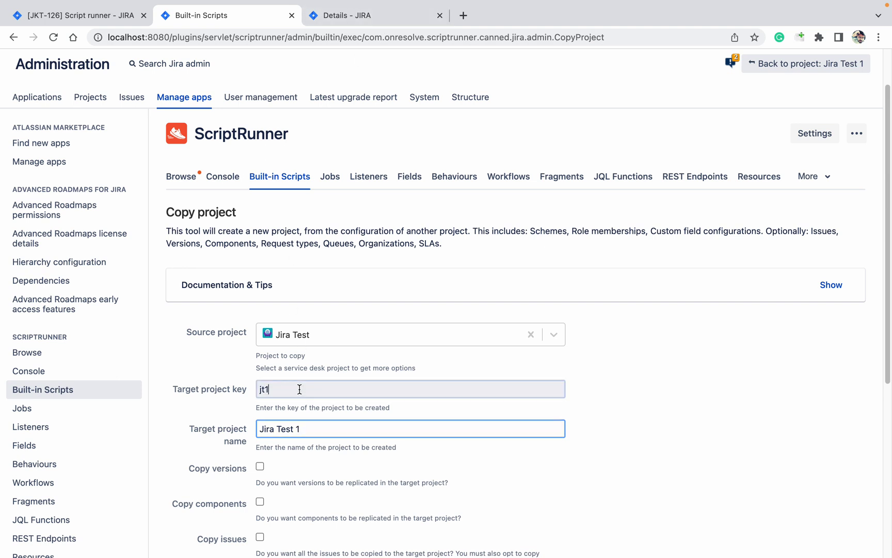
pyautogui.click(263, 389)
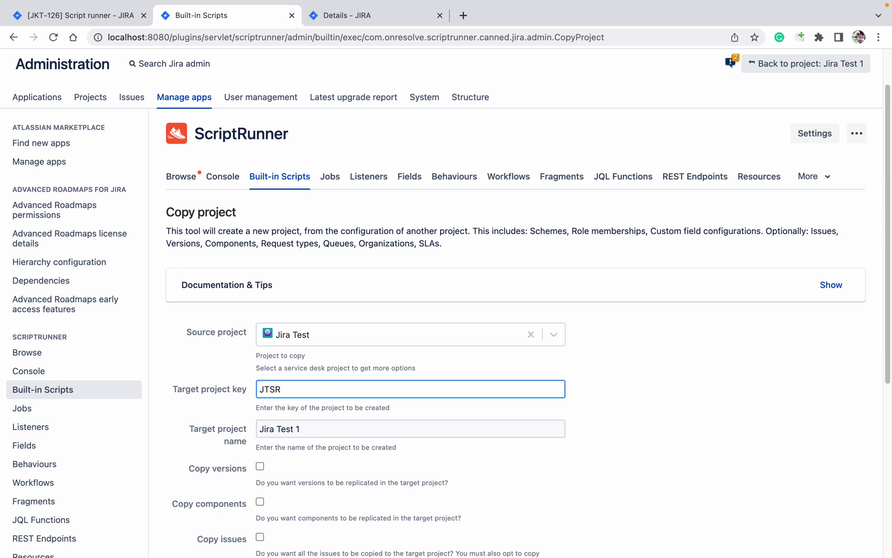
pyautogui.click(444, 422)
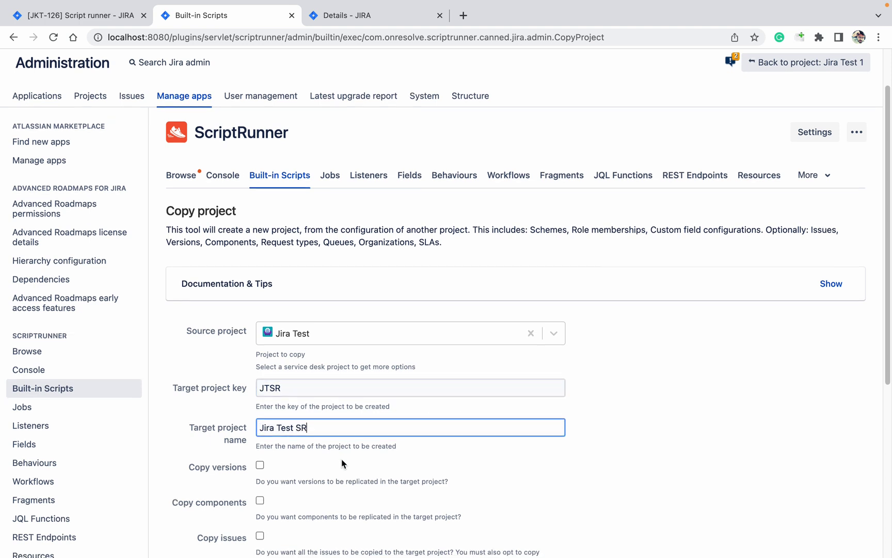
# Enable copying of versions, components, issues, and project-specific dashboard and filters.
pyautogui.scroll(-3, 263, 386)
pyautogui.click(261, 389)
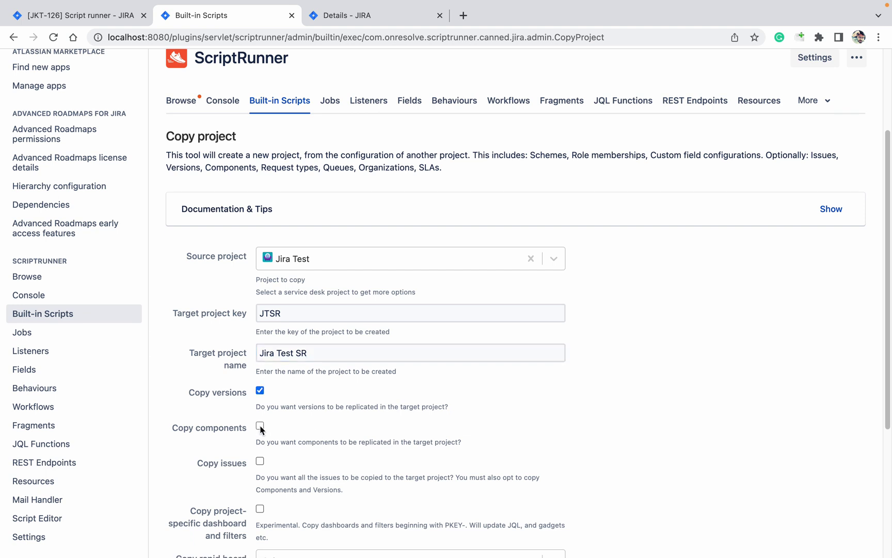
pyautogui.click(260, 461)
pyautogui.scroll(-3, 325, 464)
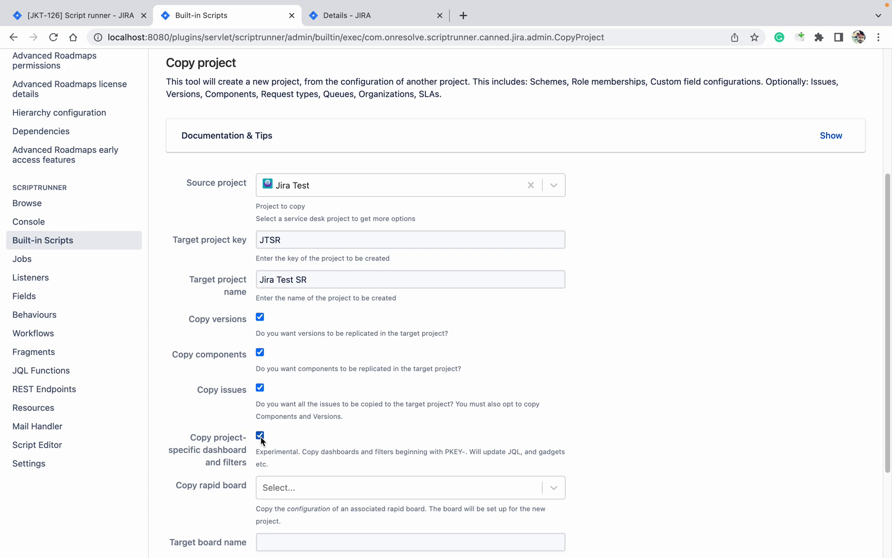
pyautogui.scroll(-5, 261, 457)
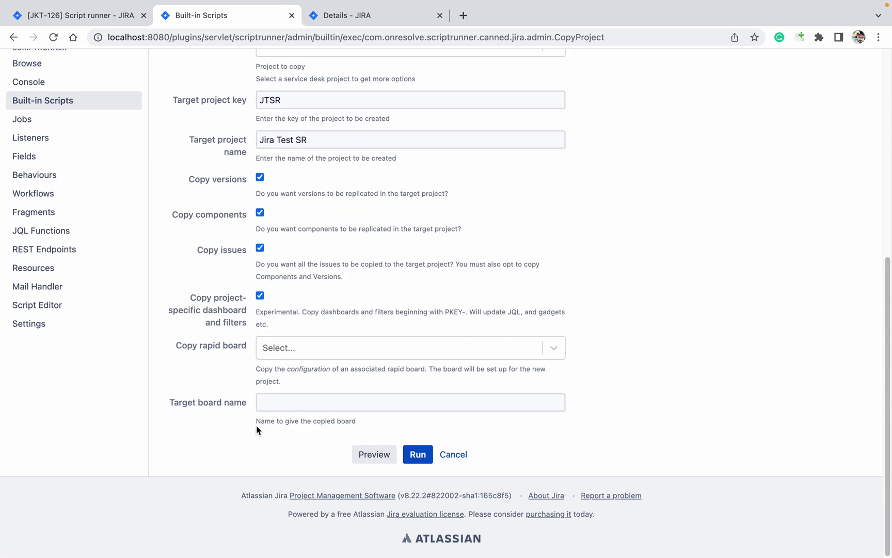
# Try WK board and STA Kanban as the rapid board to copy.
pyautogui.click(339, 358)
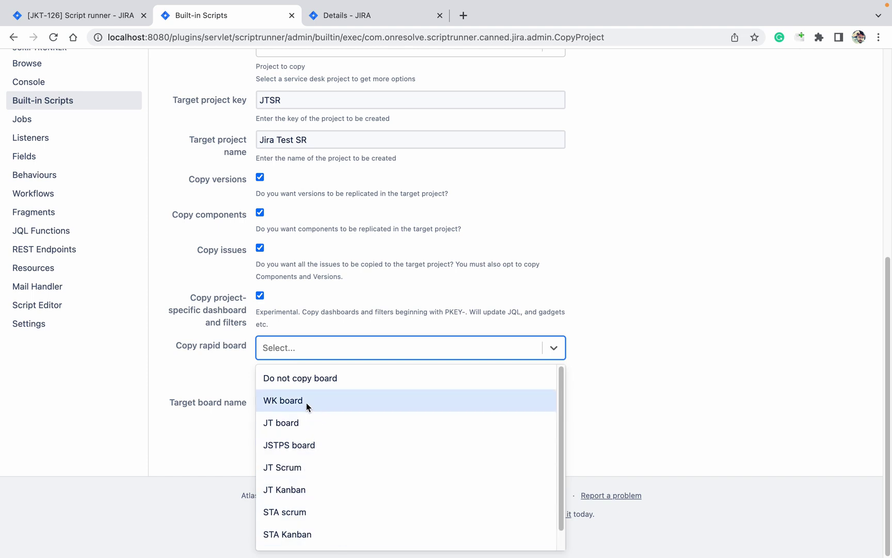
pyautogui.click(506, 324)
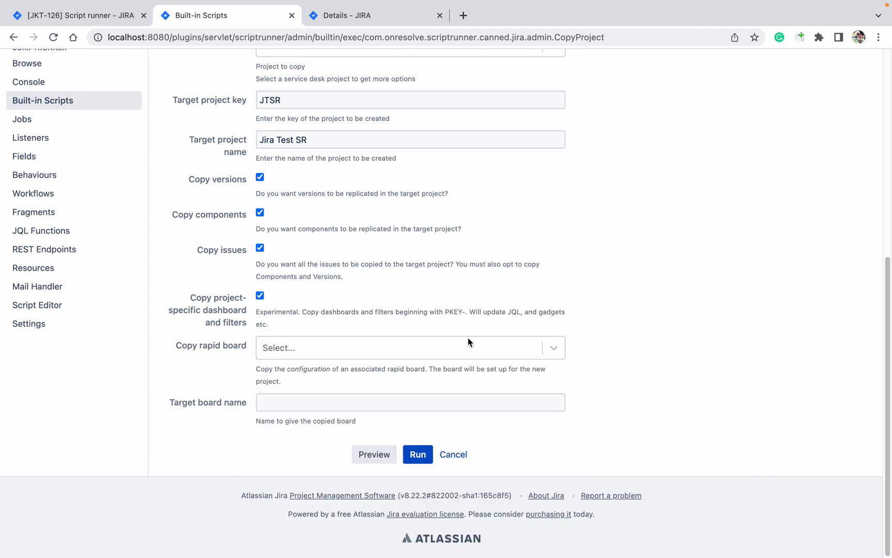
pyautogui.click(328, 351)
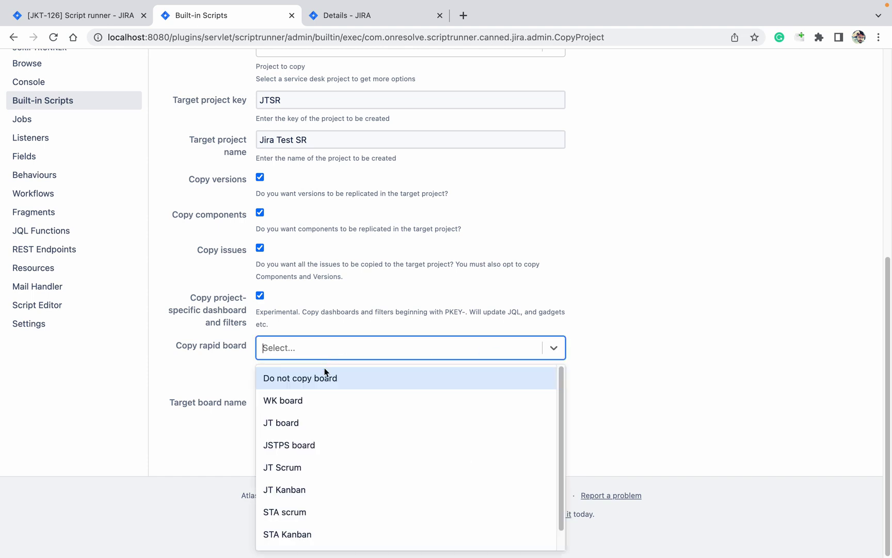
pyautogui.click(309, 398)
pyautogui.click(397, 360)
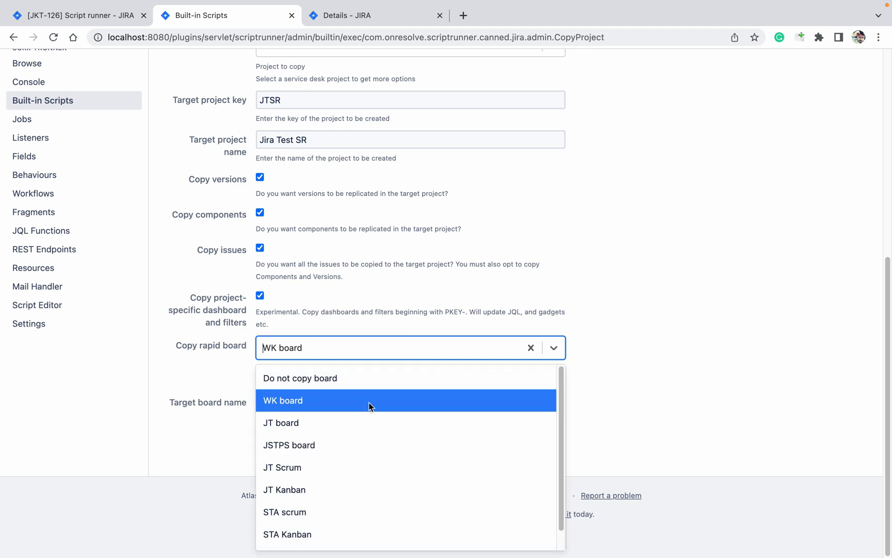
pyautogui.click(346, 532)
# Select JT board as the rapid board to copy, name the target board JTSR Board and run the project copy.
pyautogui.click(344, 355)
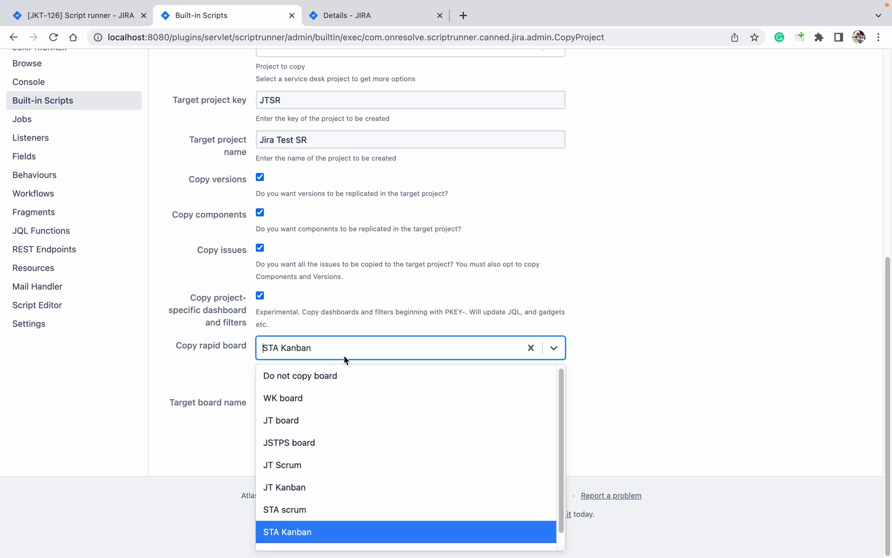
pyautogui.click(306, 420)
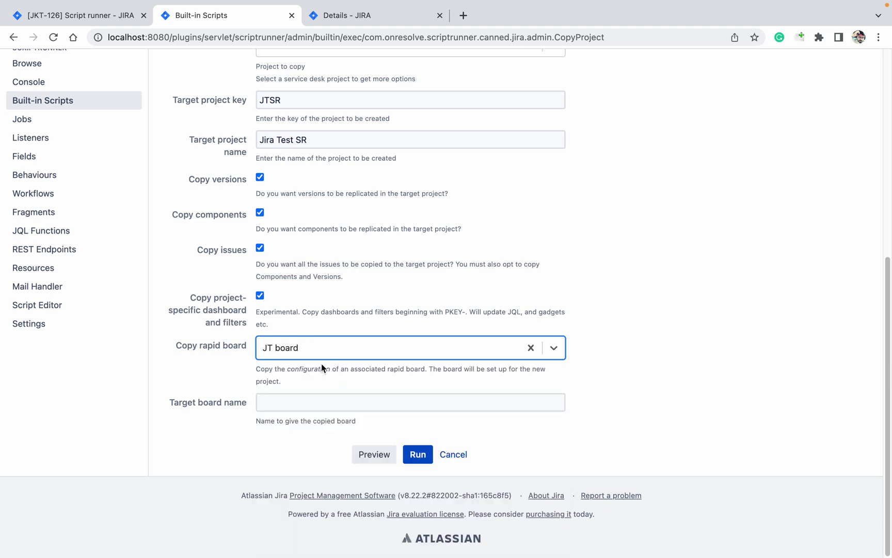
pyautogui.click(304, 402)
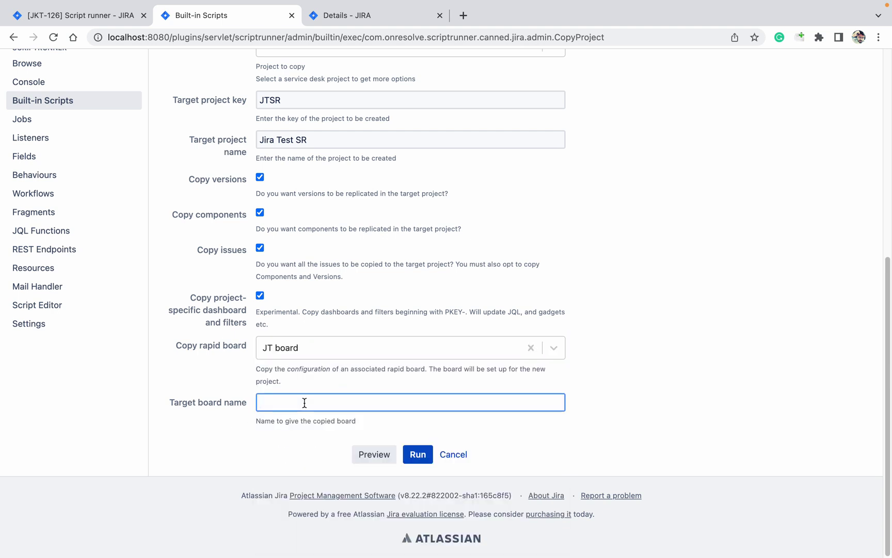
pyautogui.write('JTSR Board')
pyautogui.click(409, 452)
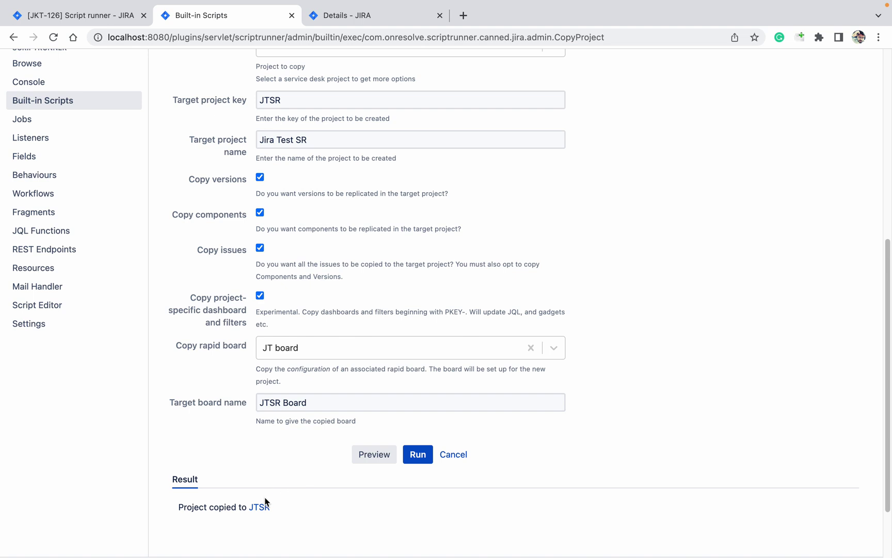
# Open the copied project JTSR and examine its active sprints, backlog and boards.
pyautogui.click(263, 507)
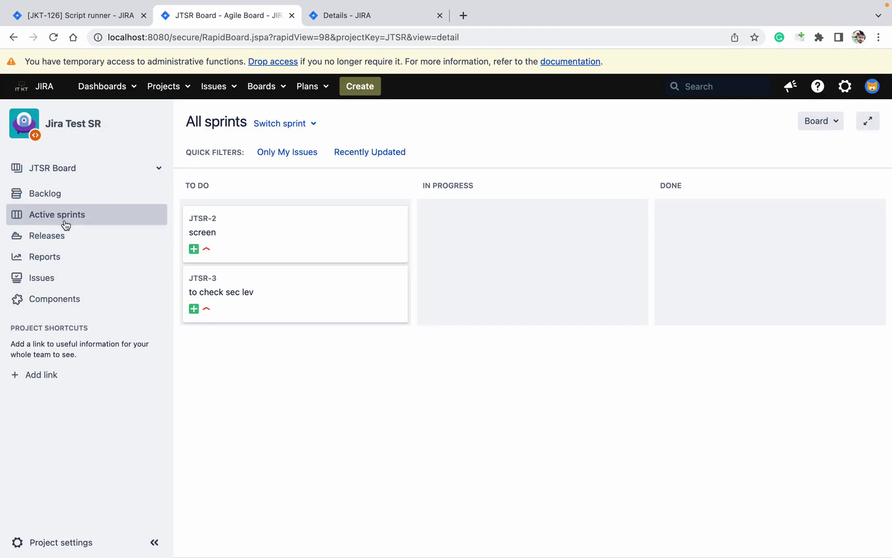
pyautogui.click(49, 202)
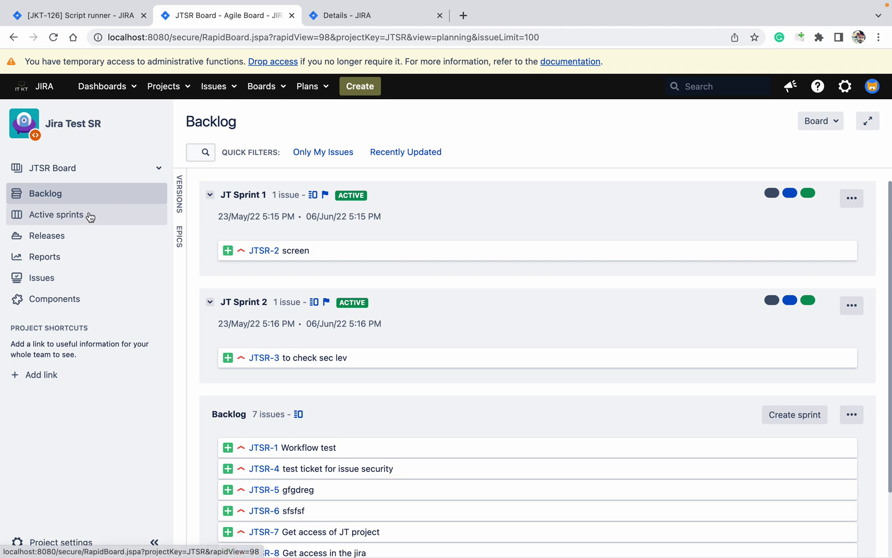
pyautogui.click(161, 172)
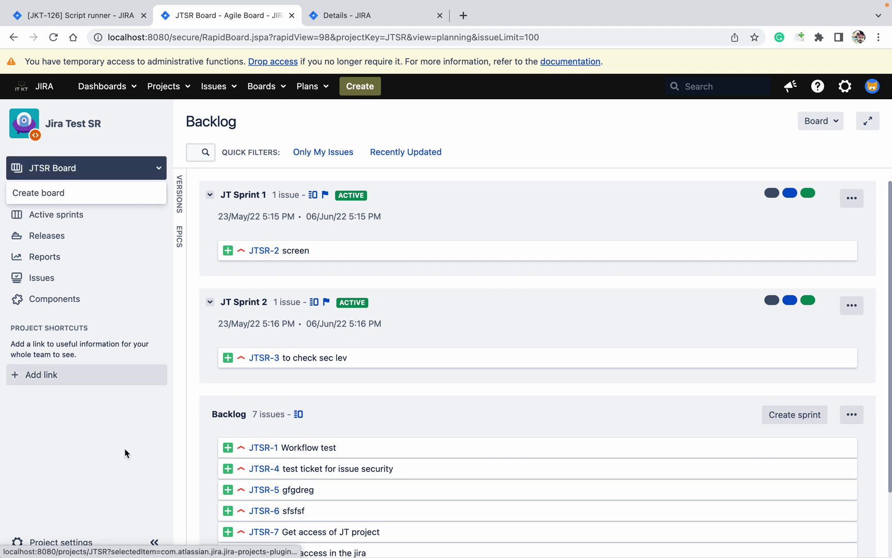
# Examine the schemes, versions and components in the Jira Test SR project settings.
pyautogui.click(84, 543)
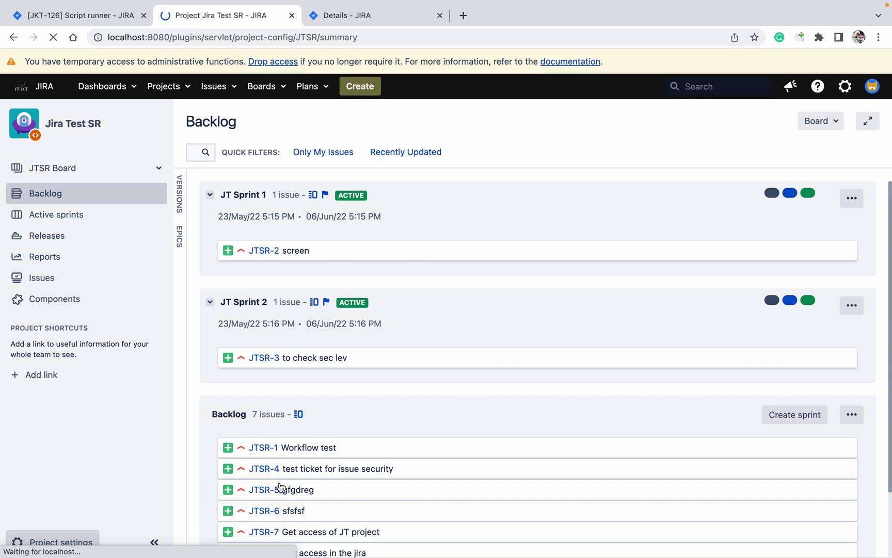
pyautogui.scroll(-10, 495, 423)
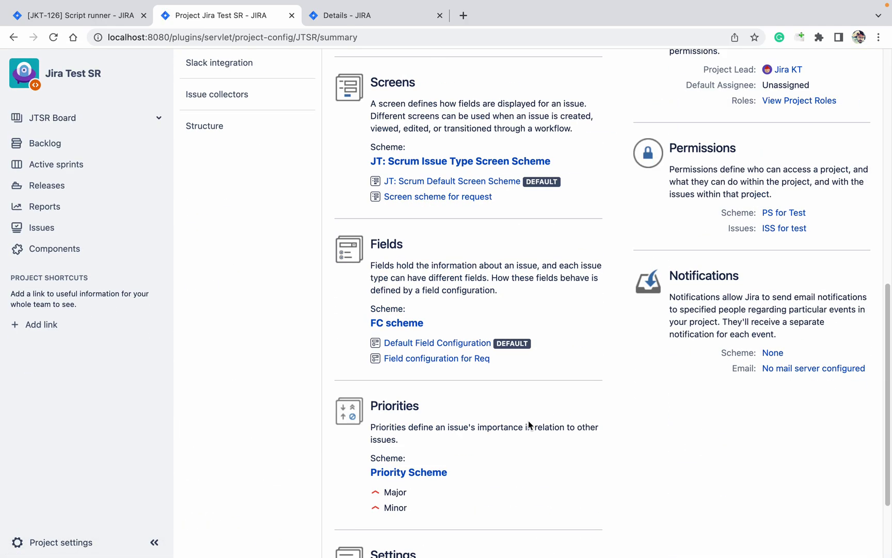
pyautogui.scroll(3, 525, 420)
pyautogui.scroll(5, 188, 265)
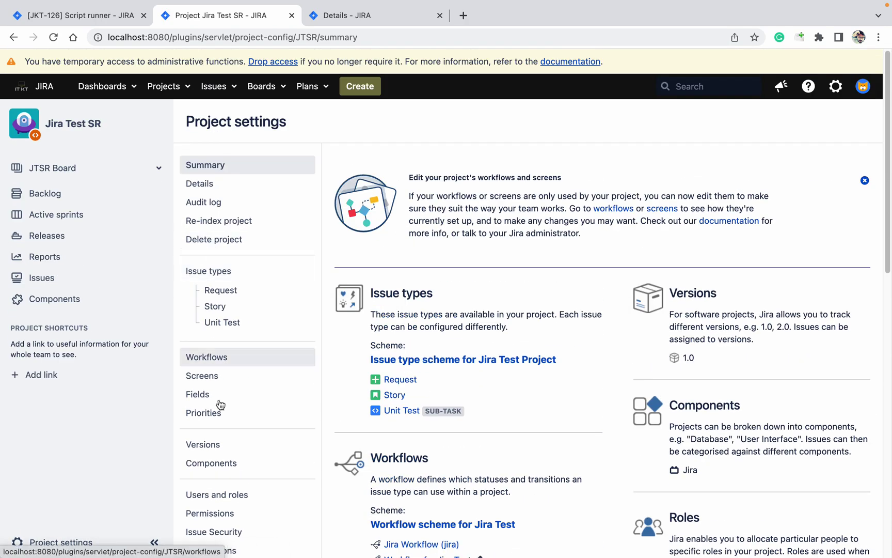
pyautogui.click(211, 453)
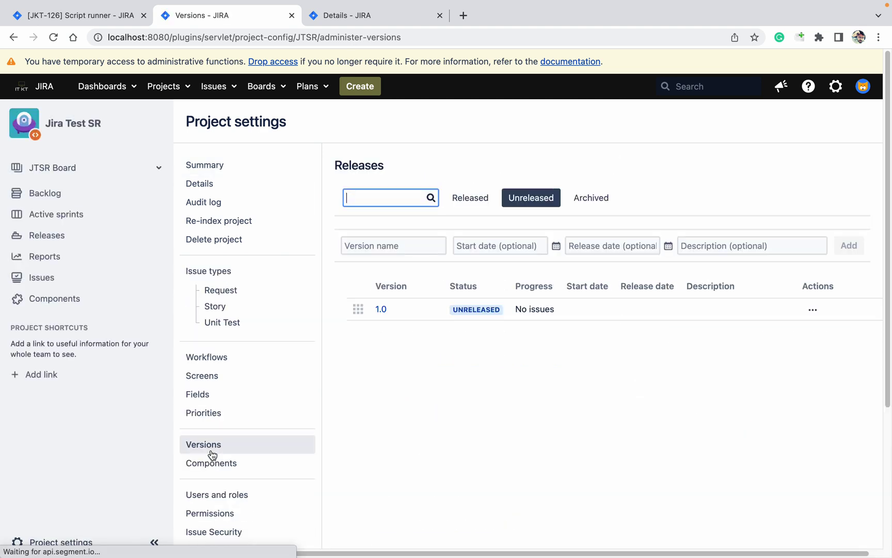
pyautogui.click(202, 469)
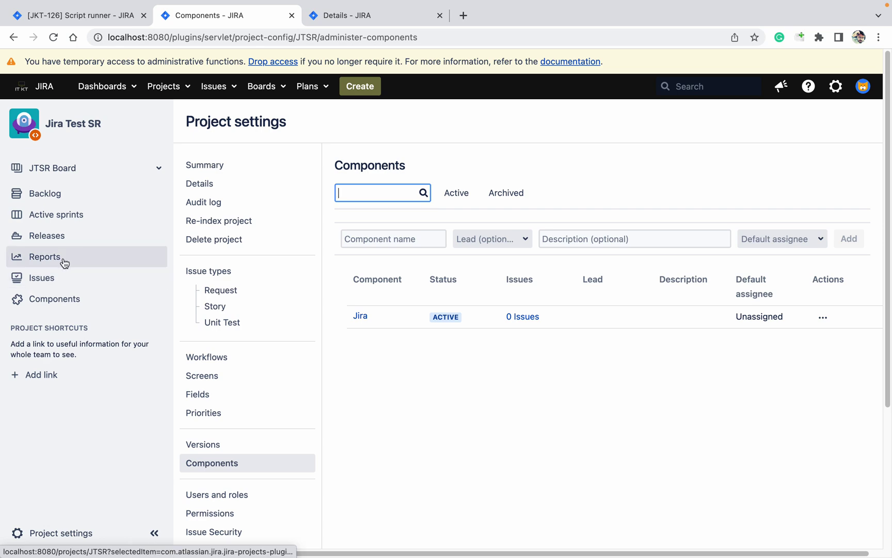
# Examine the open issues copied into Jira Test SR in comparison with the Jira Test 1 project.
pyautogui.click(58, 278)
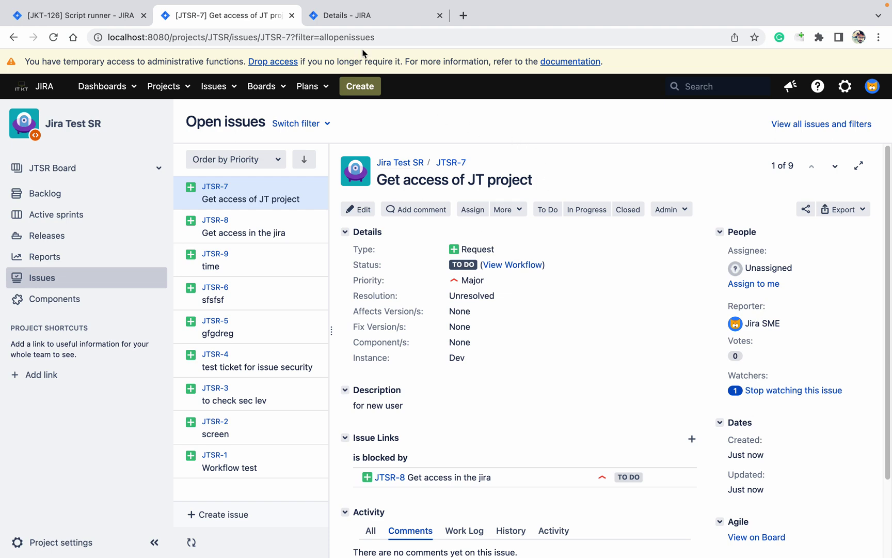
pyautogui.click(363, 16)
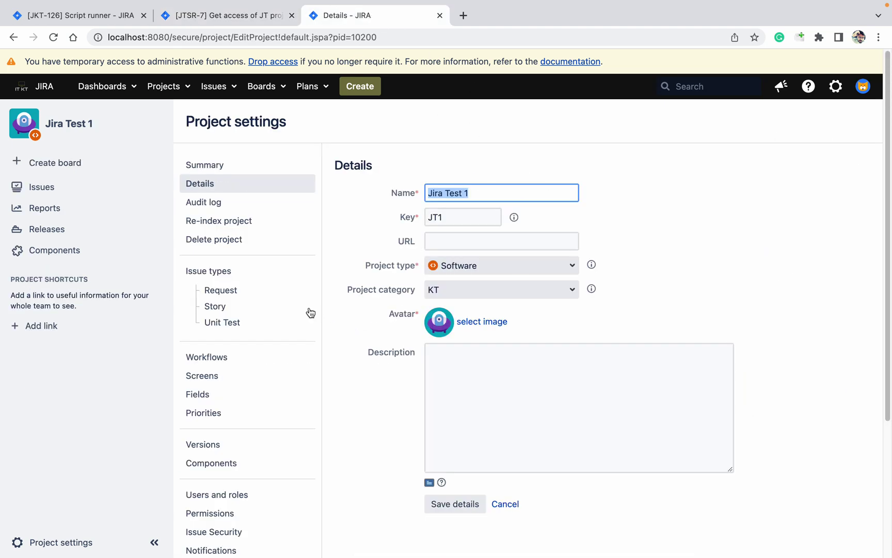
pyautogui.click(239, 19)
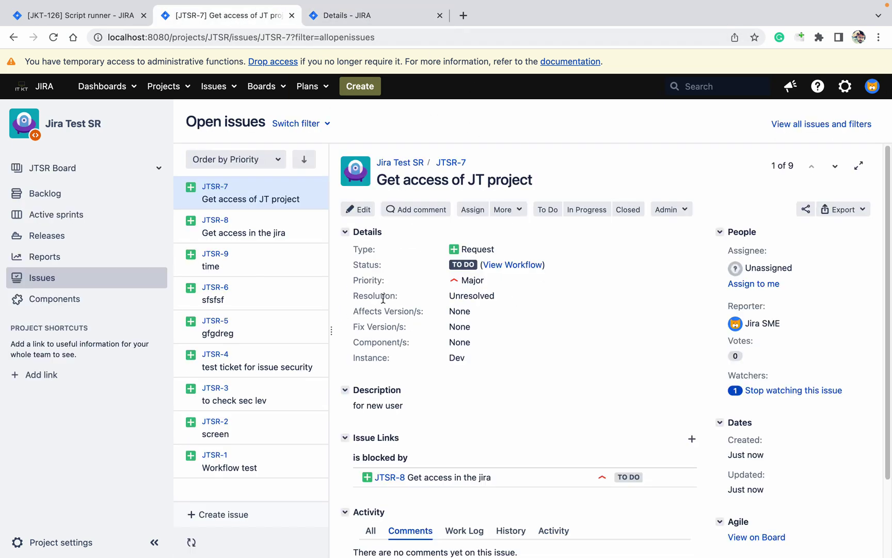